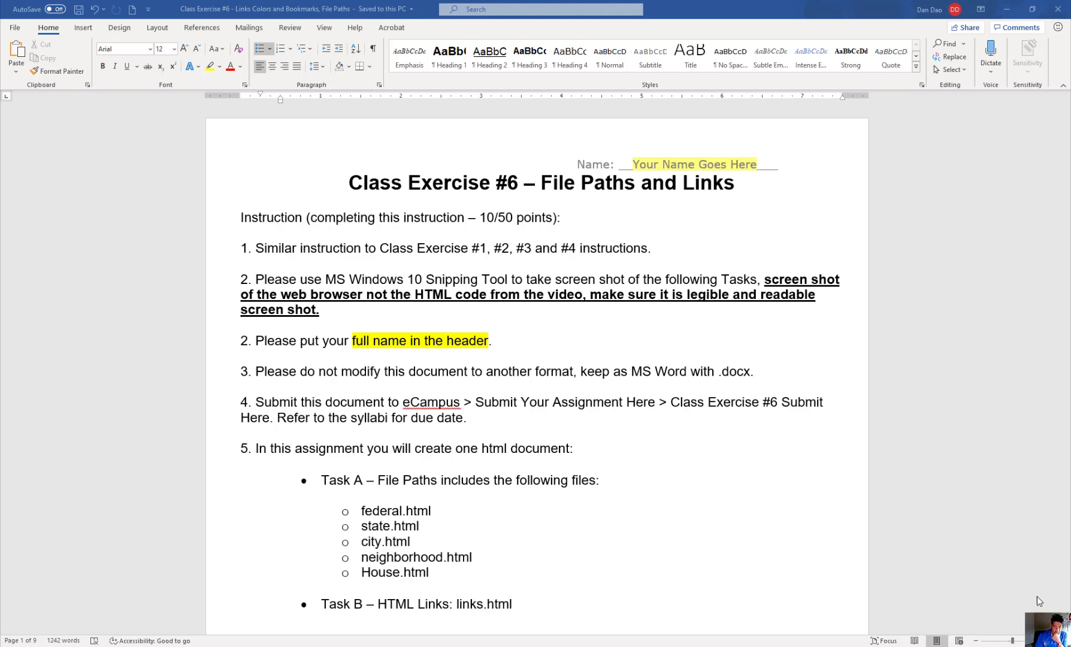
- Select the Task A file list, federal.html through House.html, in the exercise instructions
{"action": "scroll", "coordinate": [1039, 599], "scroll_direction": "down", "scroll_amount": 1}
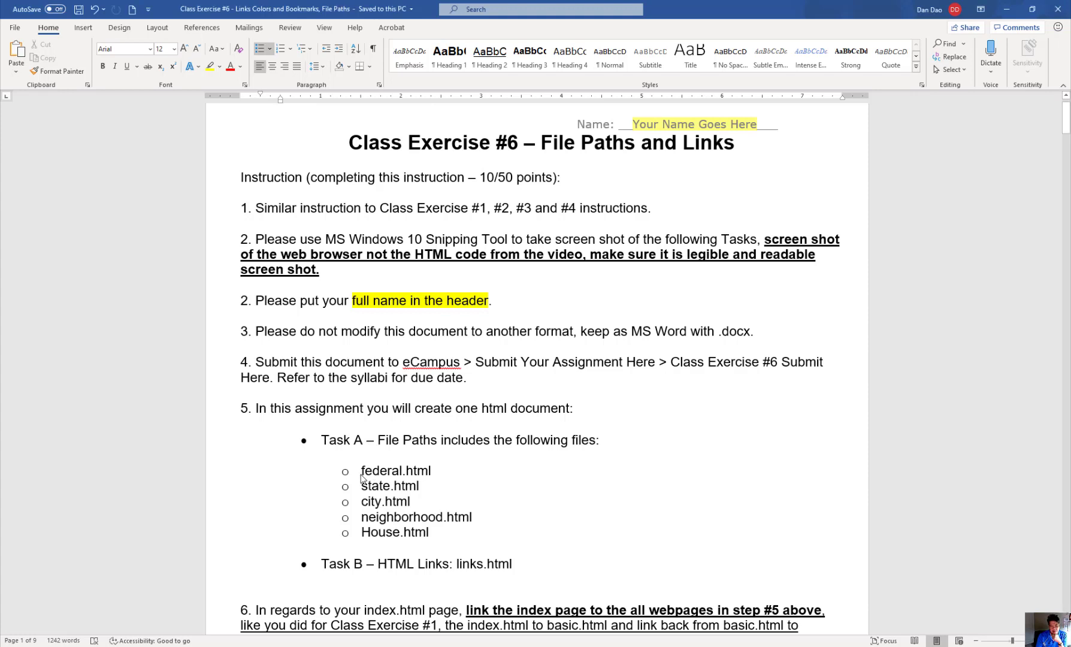
{"action": "left_click_drag", "start_coordinate": [362, 471], "coordinate": [464, 532]}
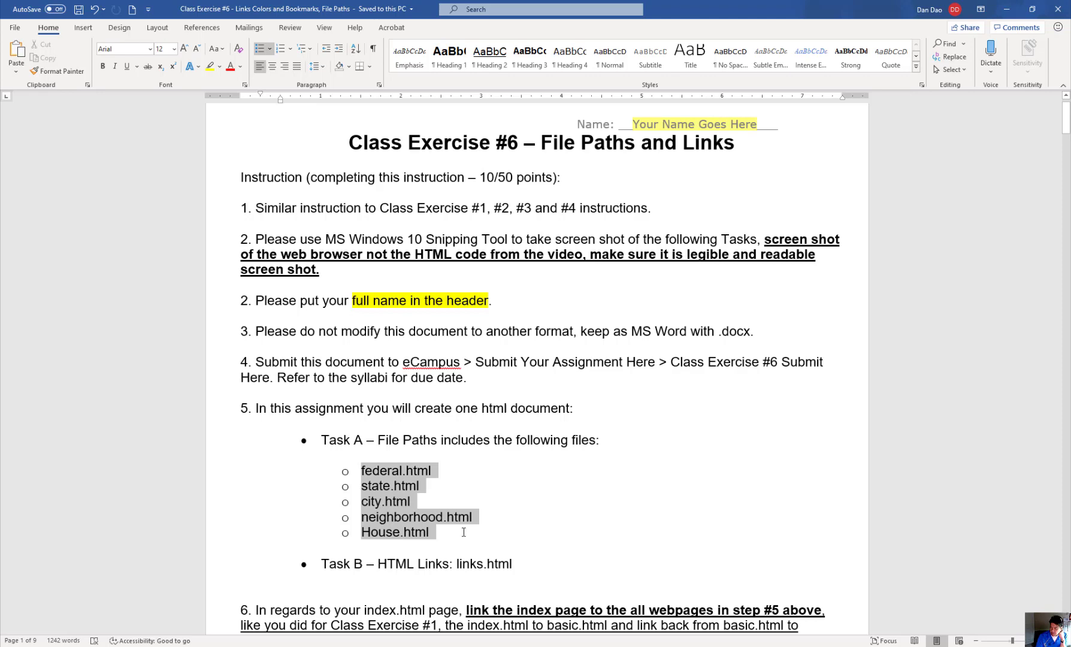
{"action": "left_click_drag", "start_coordinate": [464, 532], "coordinate": [464, 532]}
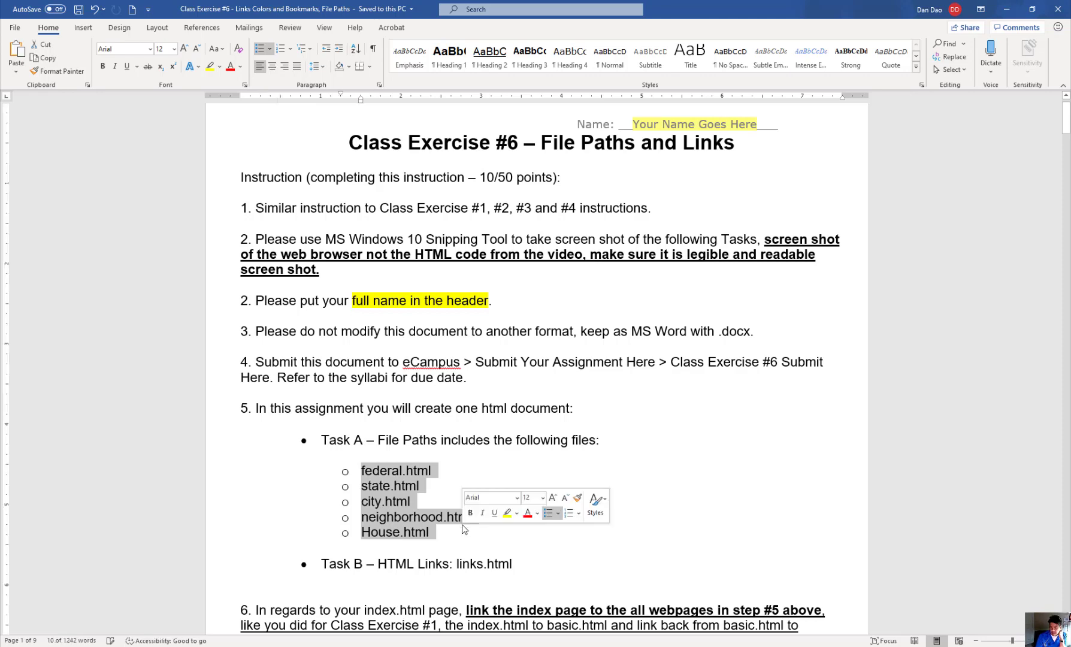
{"action": "scroll", "coordinate": [552, 421], "scroll_direction": "down", "scroll_amount": 6}
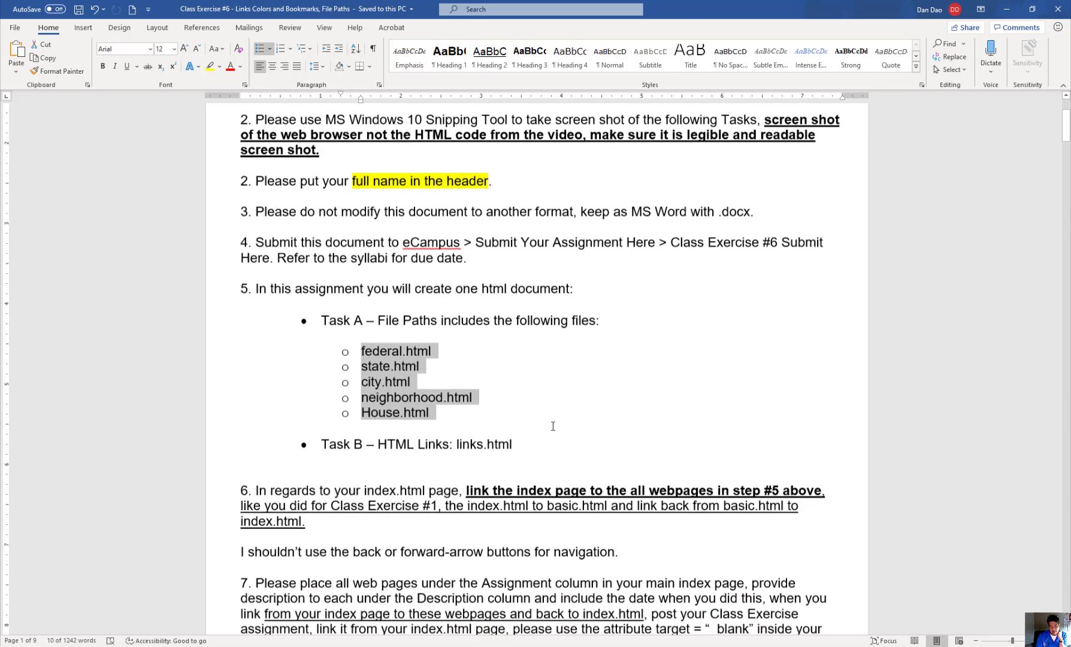
{"action": "scroll", "coordinate": [557, 431], "scroll_direction": "up", "scroll_amount": 4}
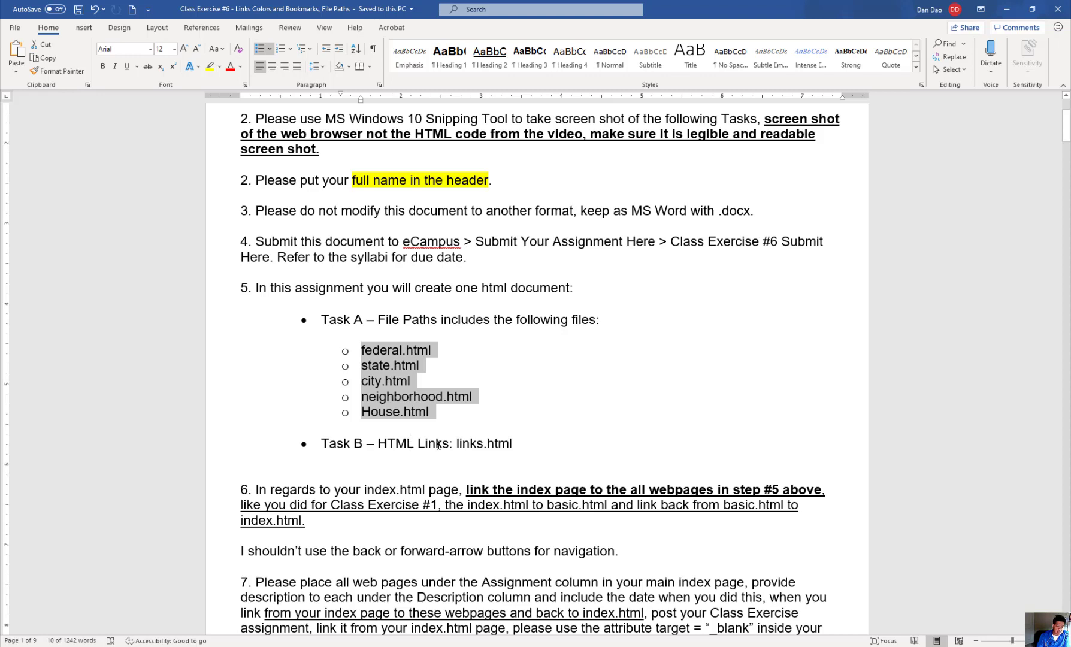
{"action": "left_click", "coordinate": [414, 443]}
{"action": "left_click_drag", "start_coordinate": [460, 444], "coordinate": [519, 441]}
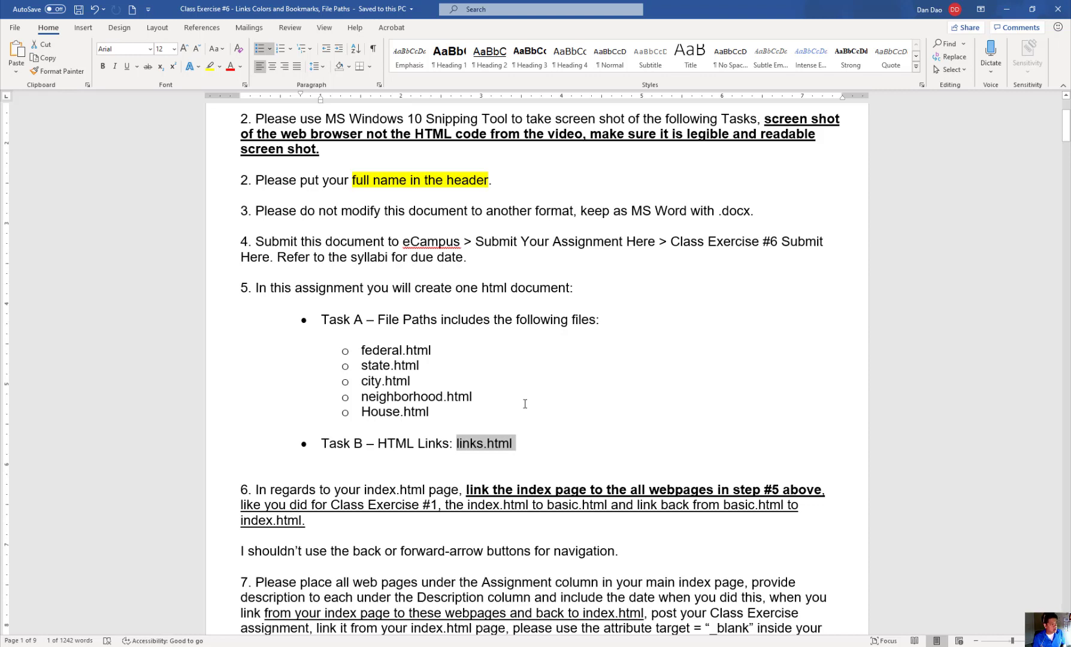
{"action": "left_click", "coordinate": [606, 397]}
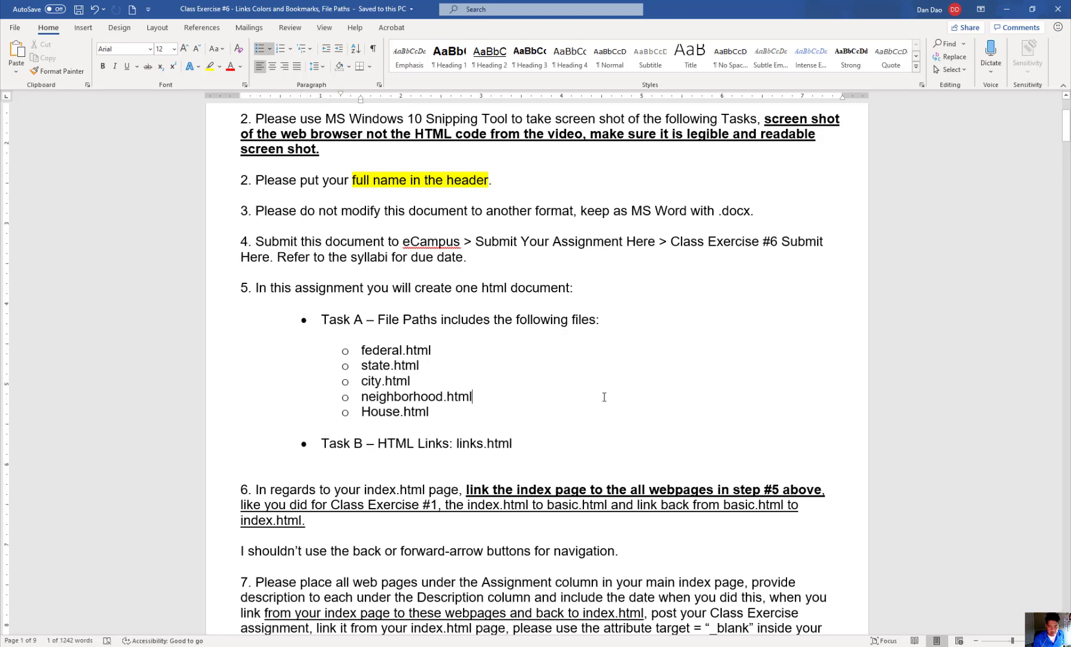
{"action": "scroll", "coordinate": [604, 396], "scroll_direction": "down", "scroll_amount": 4}
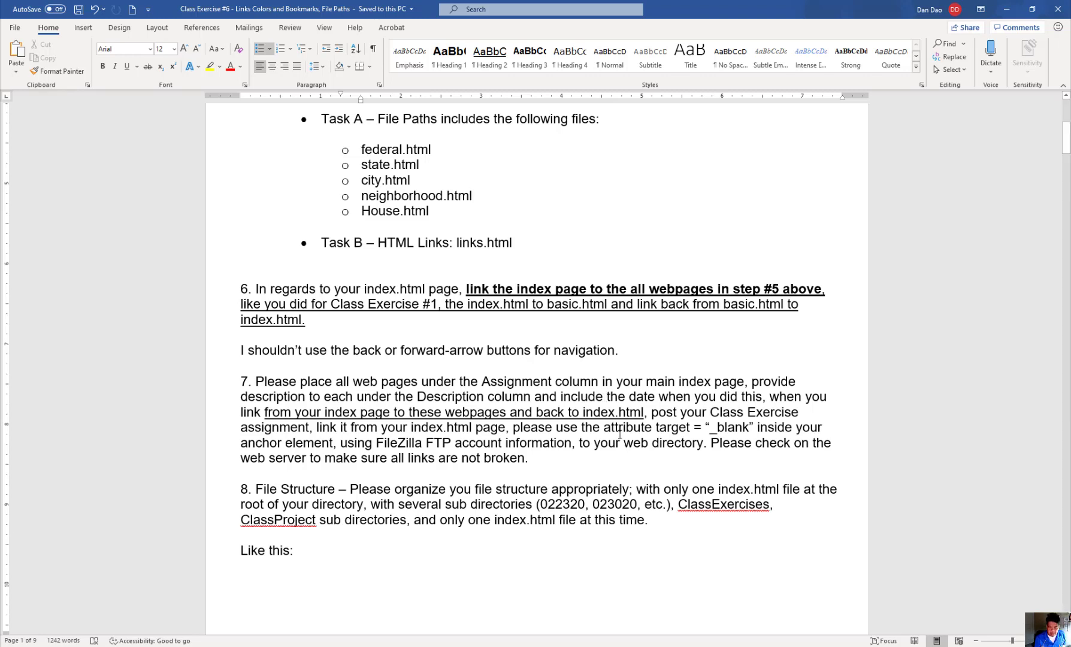
{"action": "left_click", "coordinate": [761, 458]}
{"action": "scroll", "coordinate": [779, 459], "scroll_direction": "down", "scroll_amount": 4}
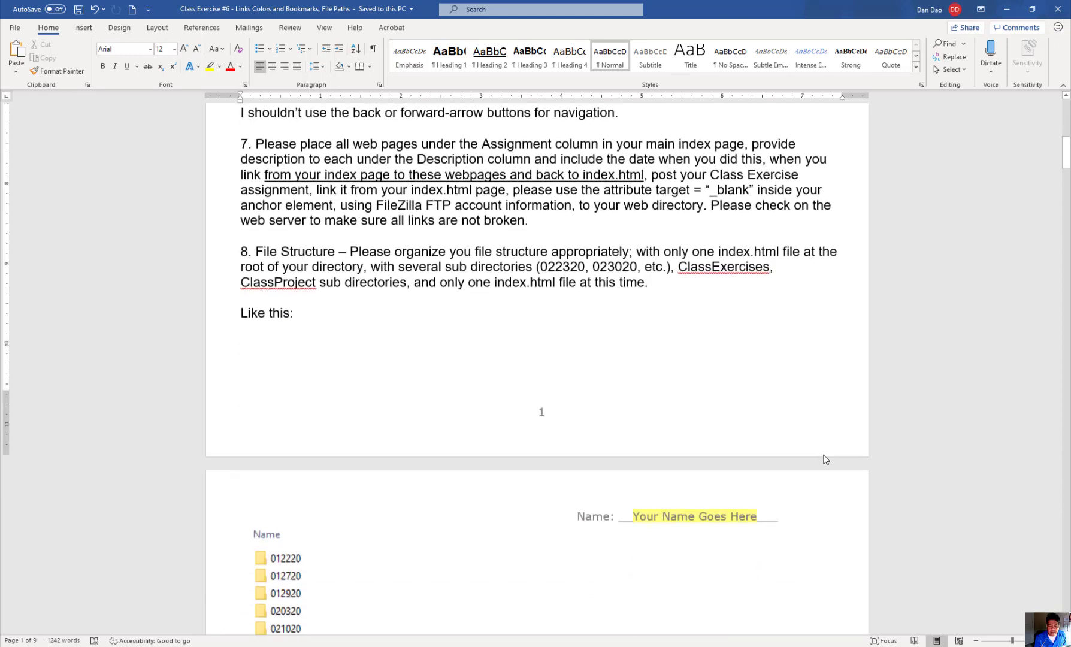
{"action": "scroll", "coordinate": [823, 460], "scroll_direction": "down", "scroll_amount": 3}
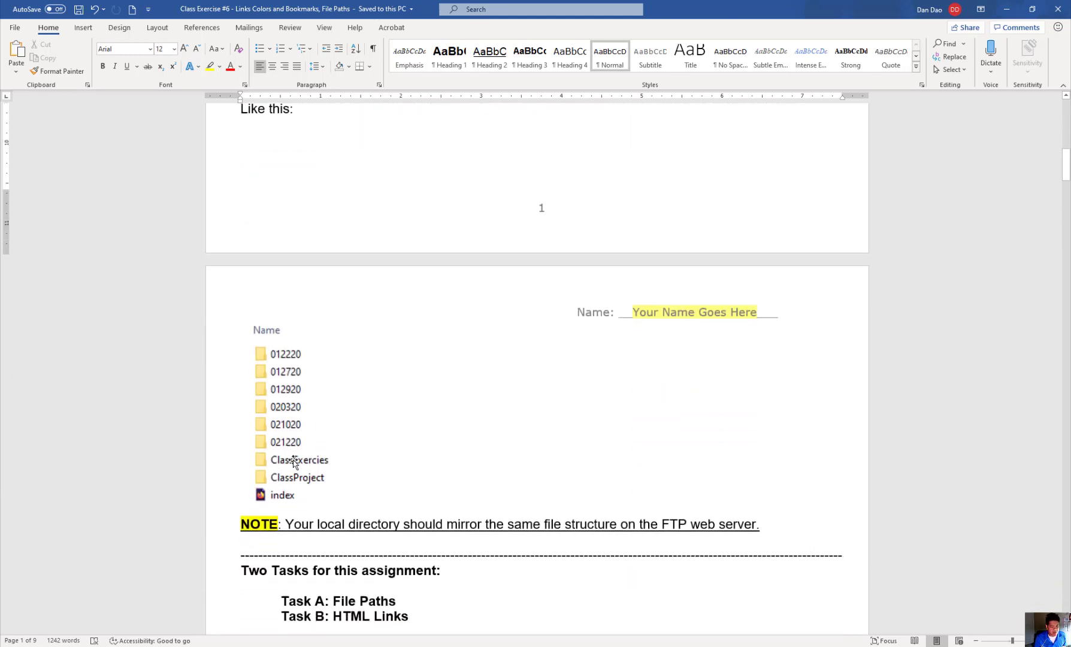
{"action": "left_click", "coordinate": [324, 441]}
{"action": "left_click", "coordinate": [412, 441]}
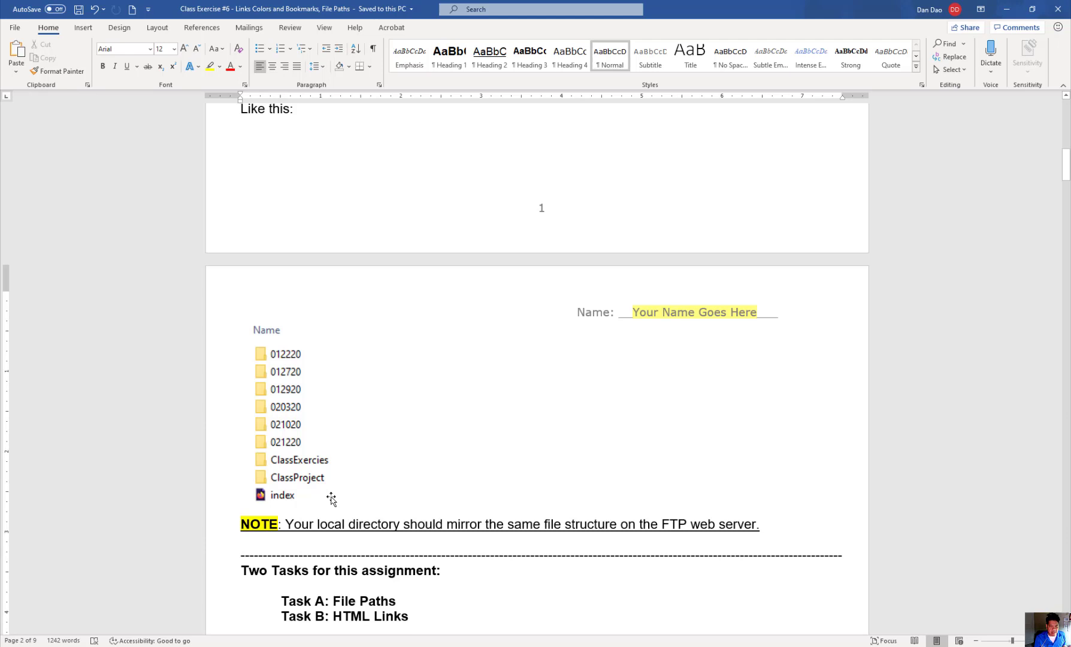
{"action": "scroll", "coordinate": [412, 501], "scroll_direction": "down", "scroll_amount": 4}
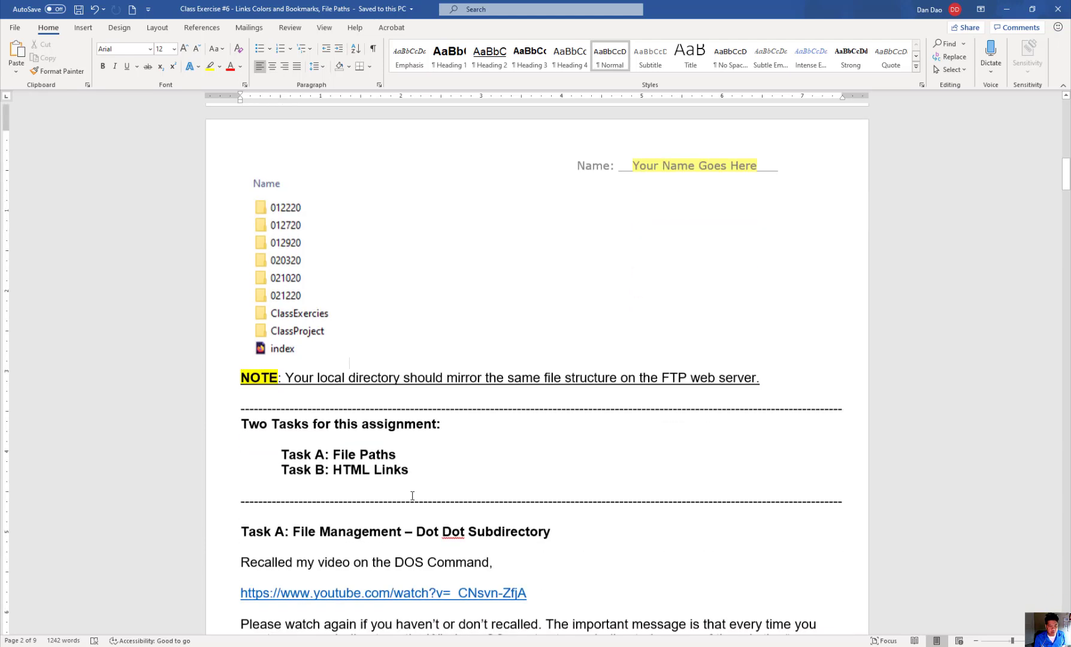
{"action": "scroll", "coordinate": [412, 496], "scroll_direction": "down", "scroll_amount": 3}
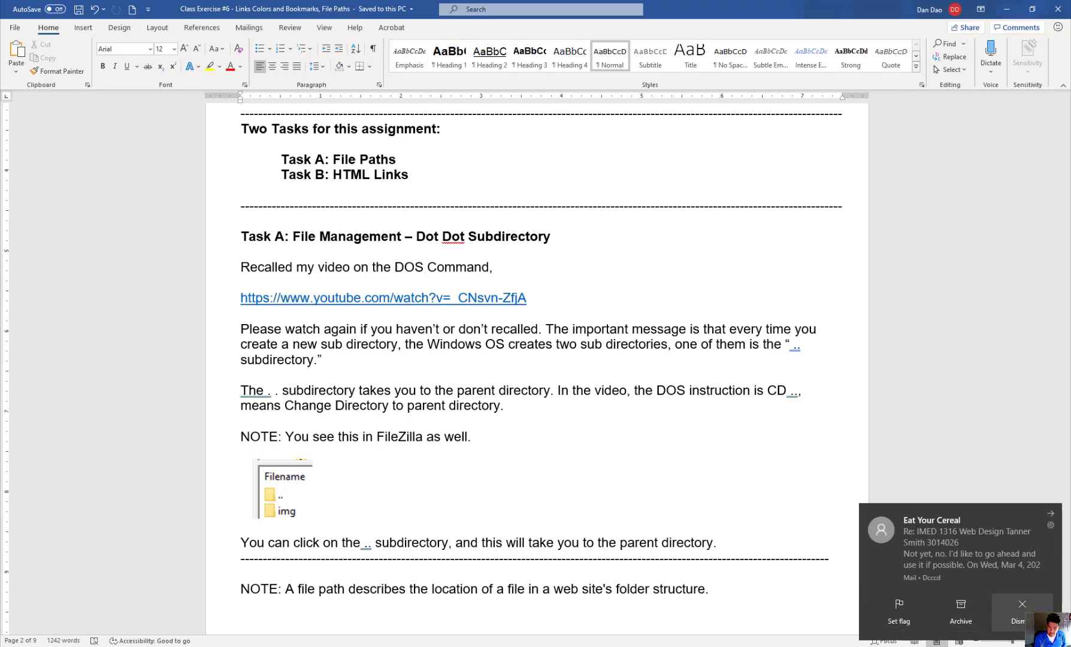
- Dismiss the Mail notification, then highlight the NOTE sentence defining a file path
{"action": "left_click", "coordinate": [1027, 611]}
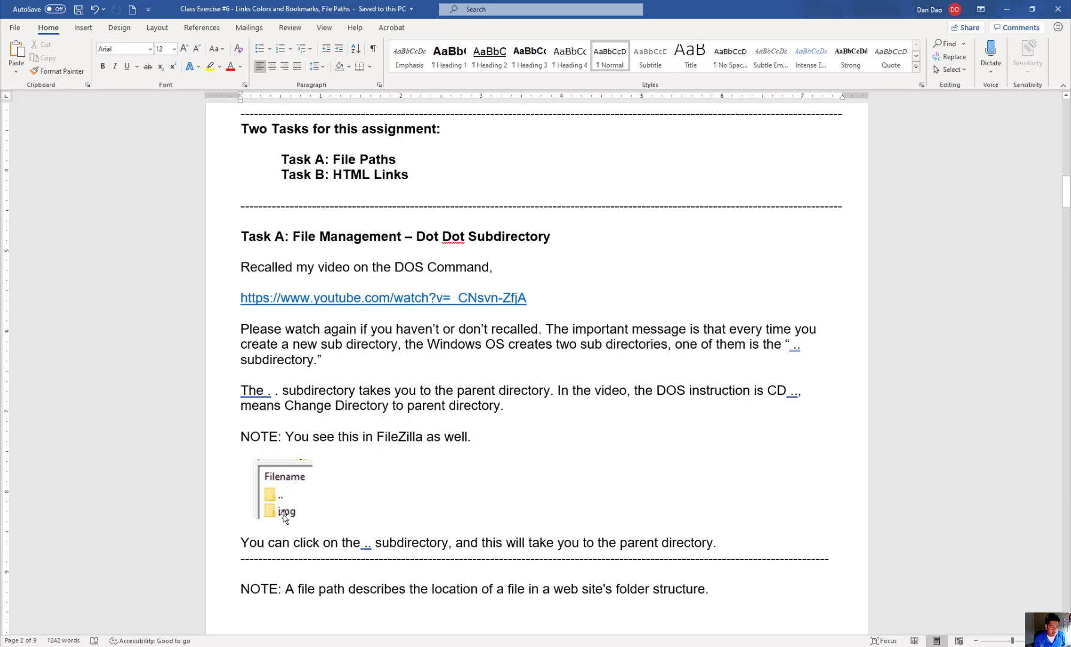
{"action": "left_click", "coordinate": [425, 492]}
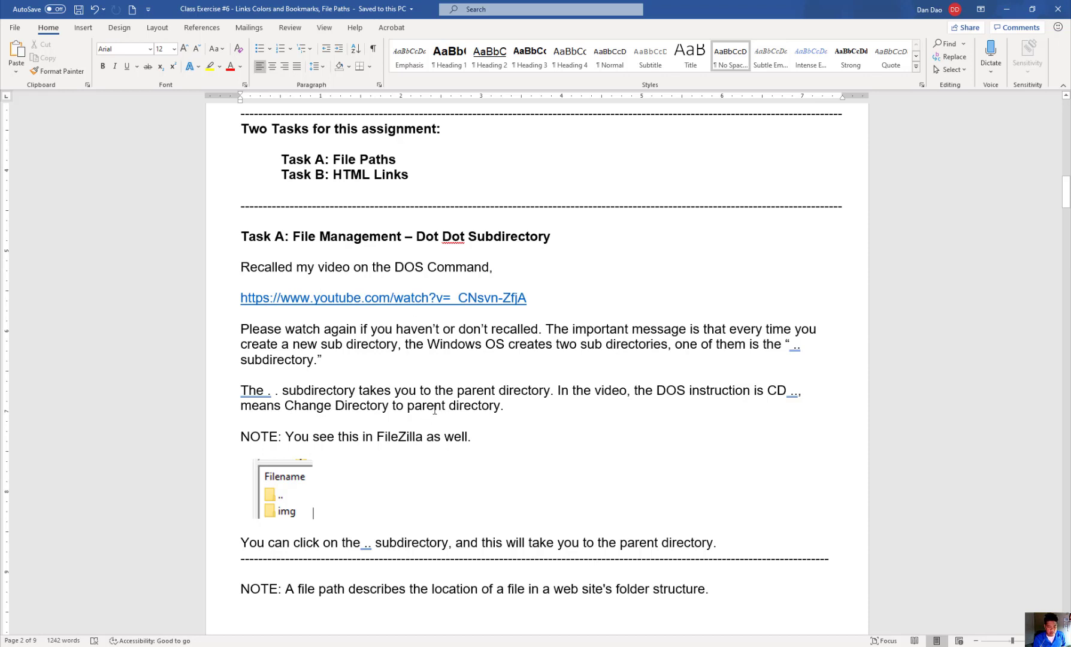
{"action": "scroll", "coordinate": [435, 410], "scroll_direction": "down", "scroll_amount": 3}
{"action": "scroll", "coordinate": [436, 410], "scroll_direction": "down", "scroll_amount": 2}
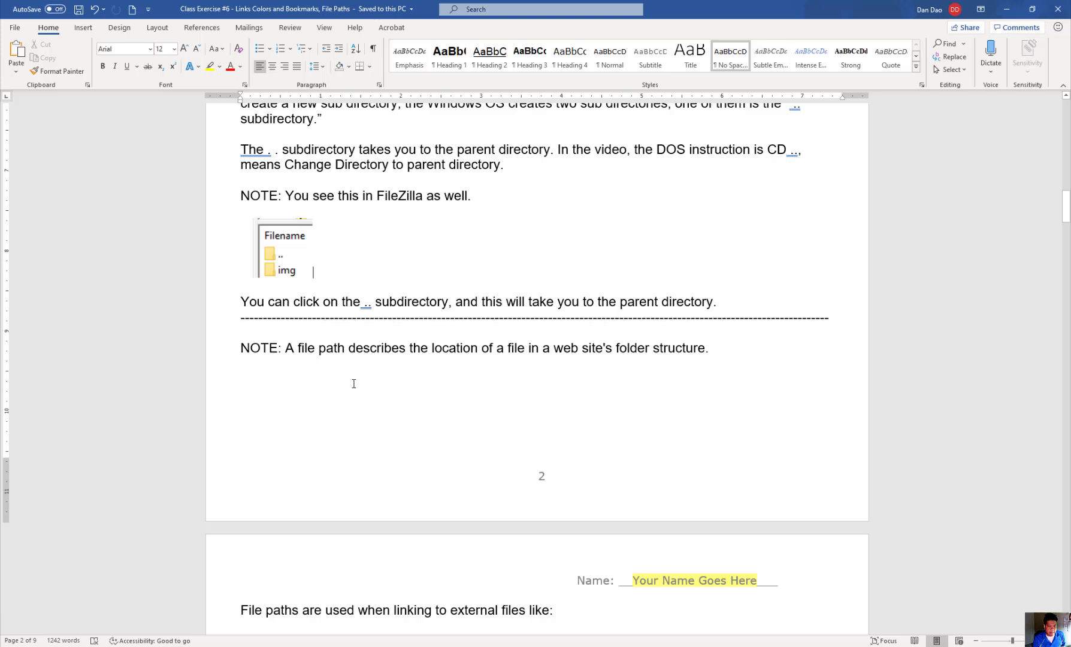
{"action": "left_click_drag", "start_coordinate": [285, 349], "coordinate": [738, 346]}
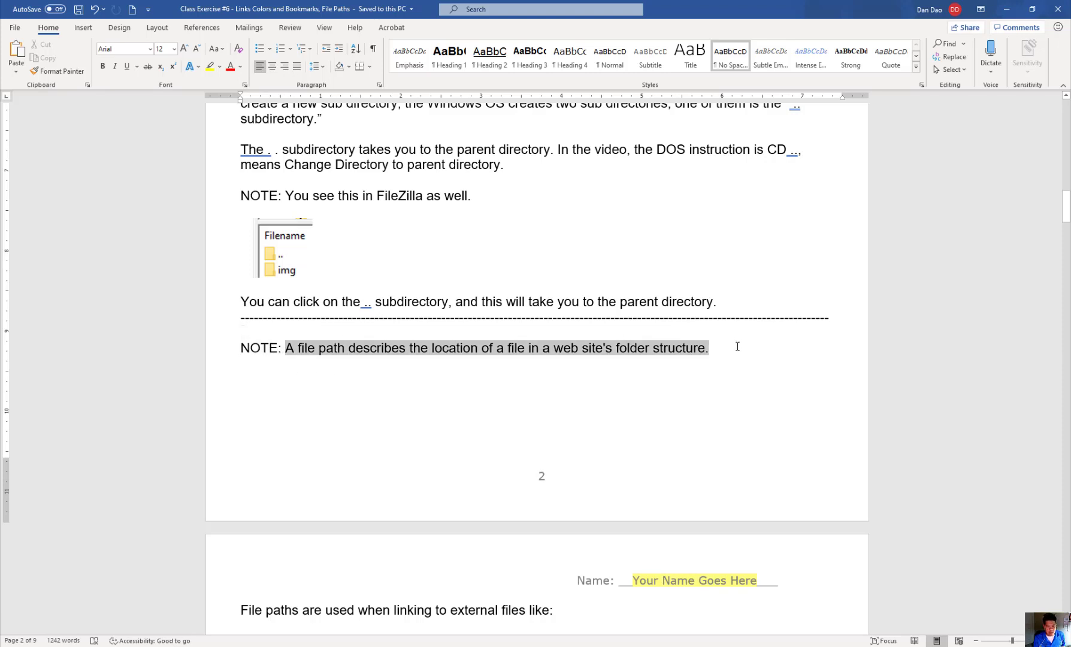
{"action": "left_click", "coordinate": [598, 406]}
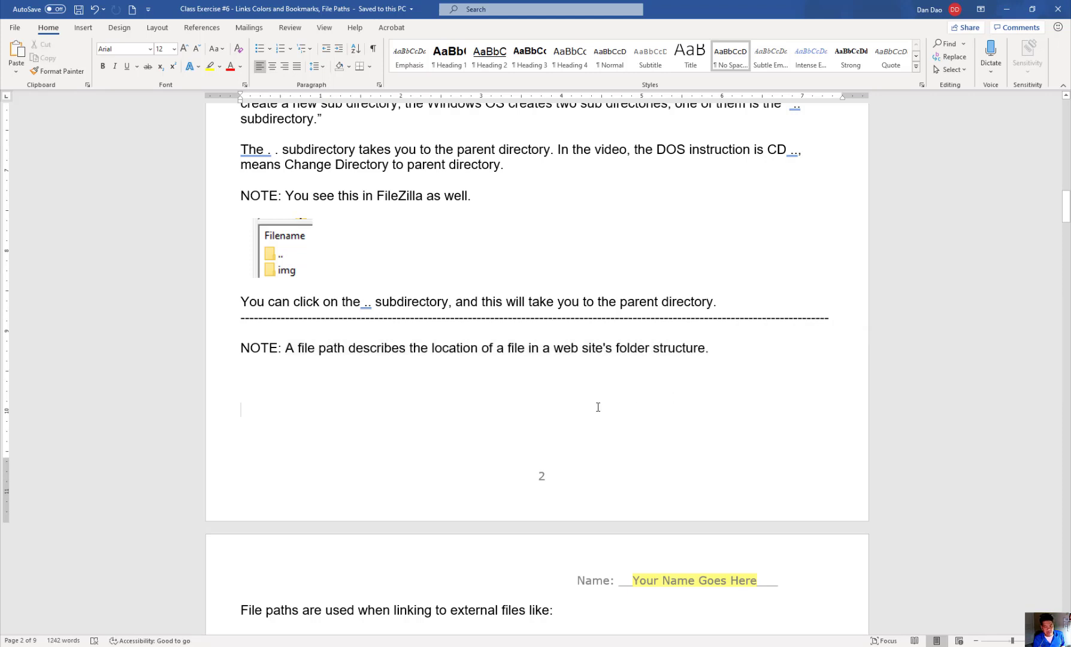
{"action": "scroll", "coordinate": [598, 406], "scroll_direction": "down", "scroll_amount": 4}
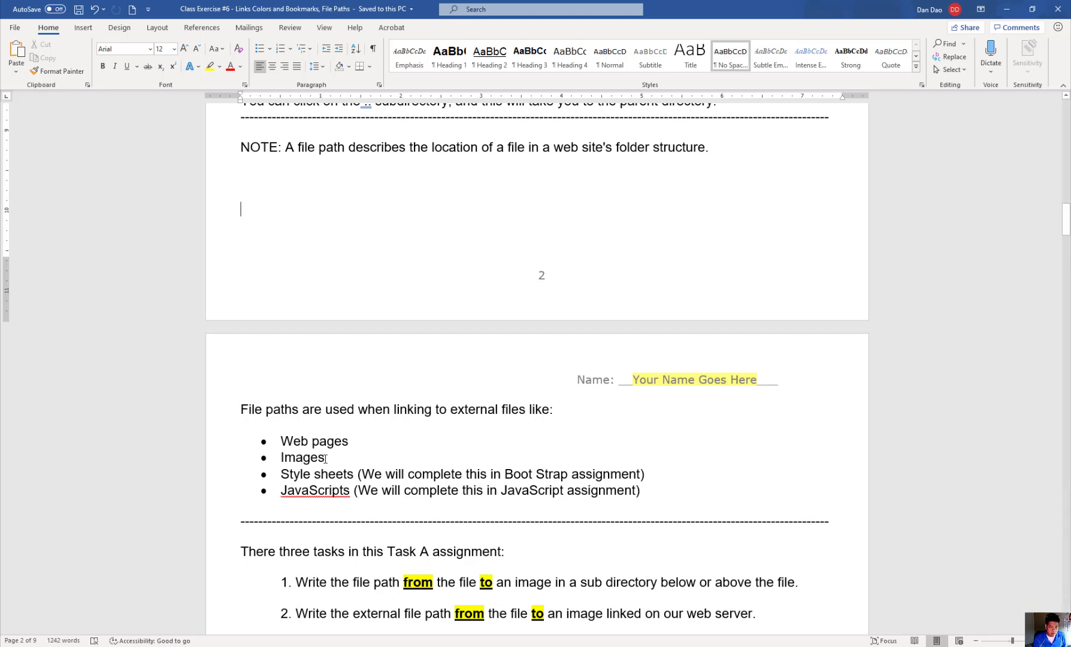
{"action": "left_click_drag", "start_coordinate": [327, 458], "coordinate": [256, 455]}
{"action": "left_click_drag", "start_coordinate": [353, 441], "coordinate": [287, 442]}
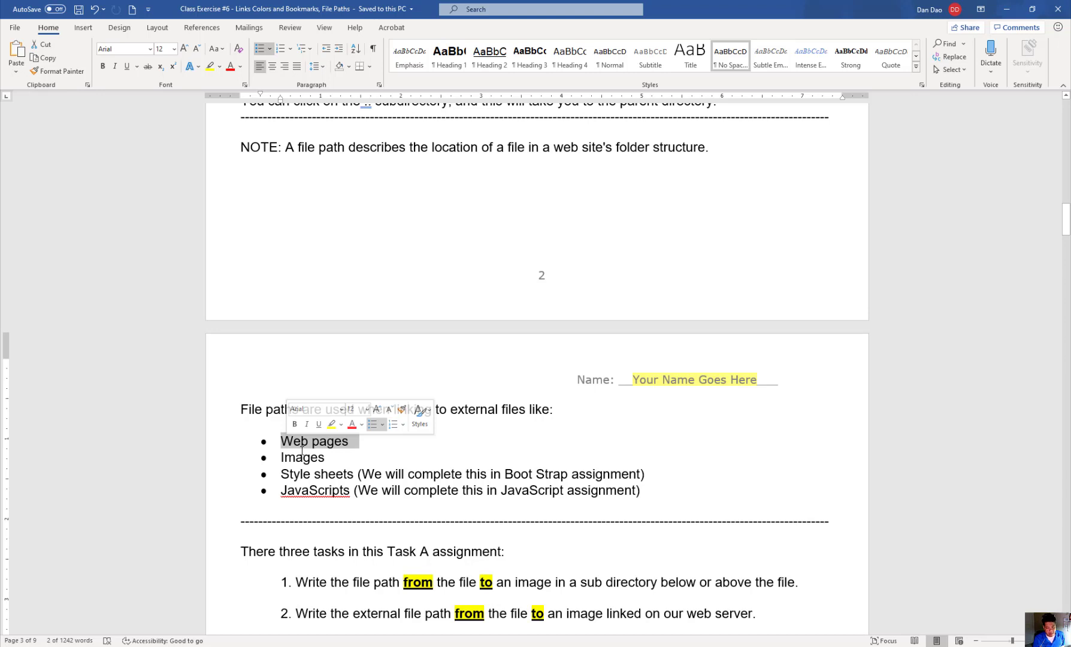
{"action": "left_click", "coordinate": [324, 478]}
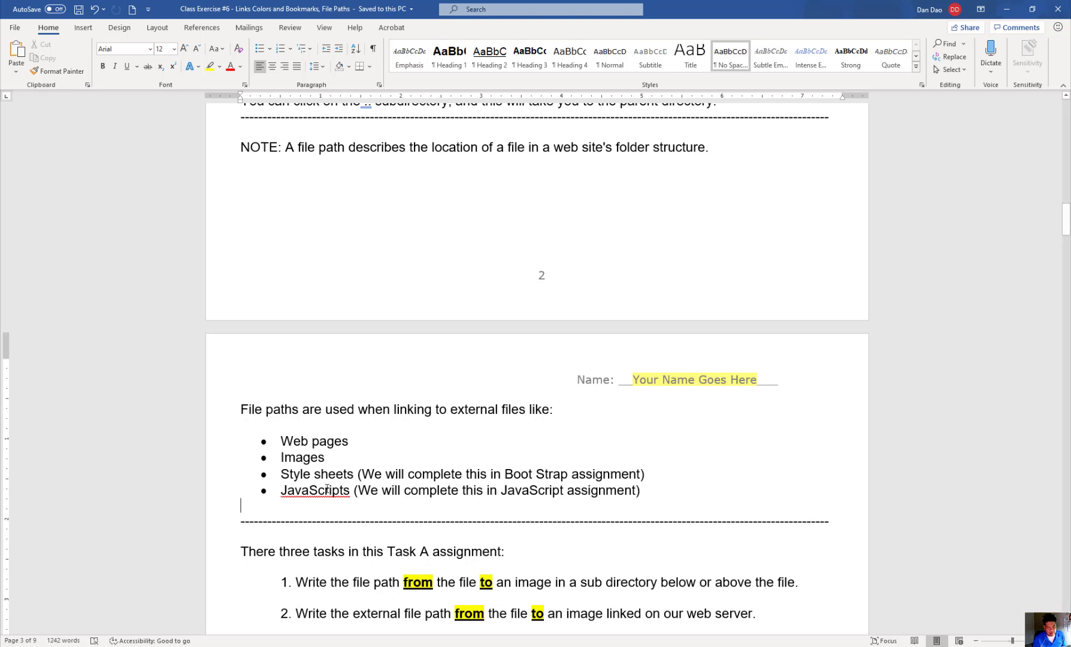
{"action": "left_click_drag", "start_coordinate": [324, 457], "coordinate": [281, 441]}
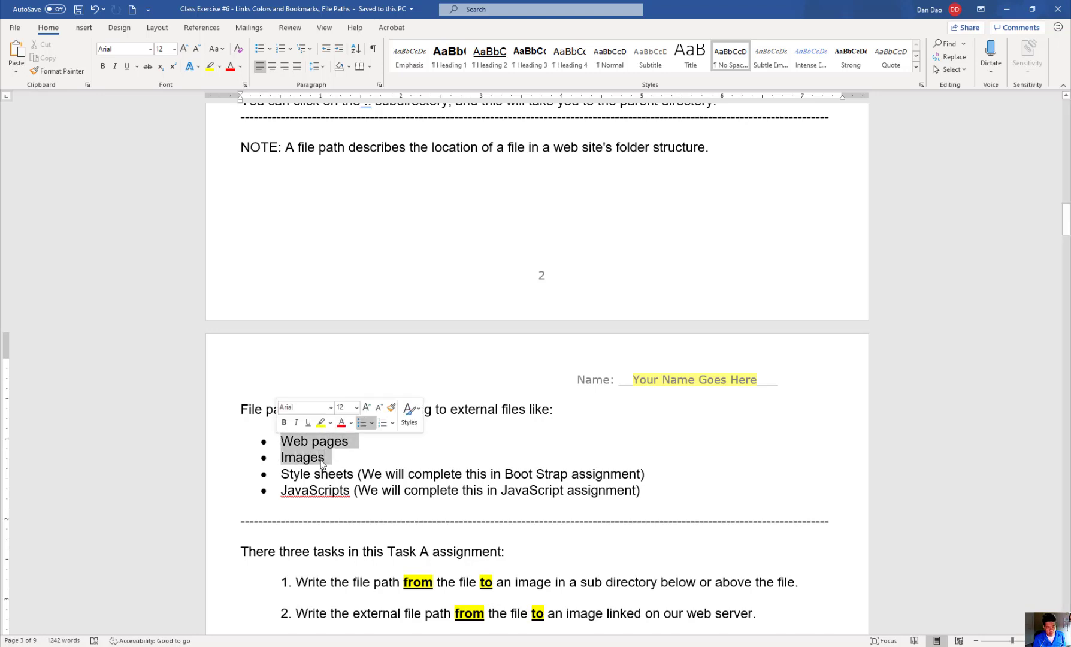
{"action": "left_click", "coordinate": [418, 477]}
- Highlight Task A step 1 about downloading Federal_Level.zip, then switch to eCampus in Firefox
{"action": "scroll", "coordinate": [419, 479], "scroll_direction": "down", "scroll_amount": 5}
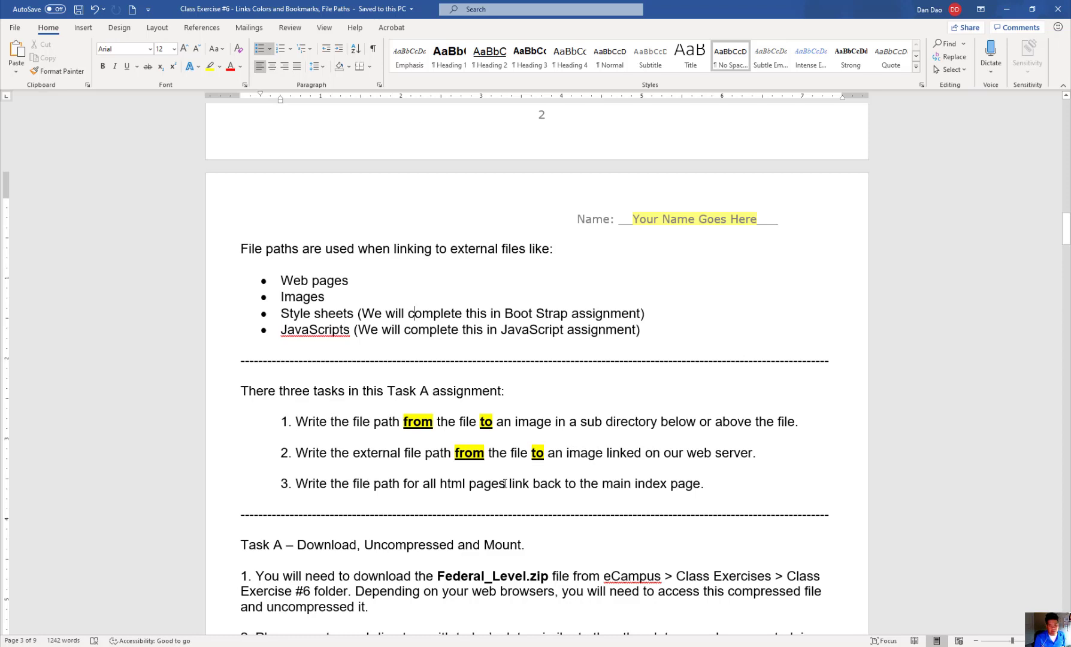
{"action": "scroll", "coordinate": [505, 484], "scroll_direction": "down", "scroll_amount": 2}
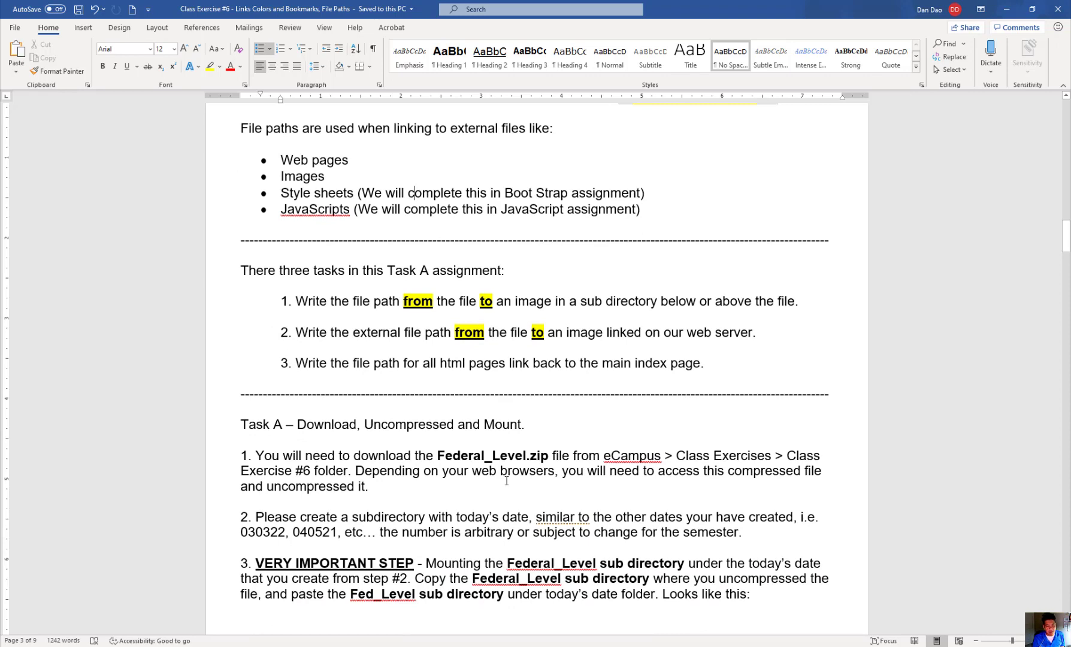
{"action": "scroll", "coordinate": [507, 481], "scroll_direction": "down", "scroll_amount": 2}
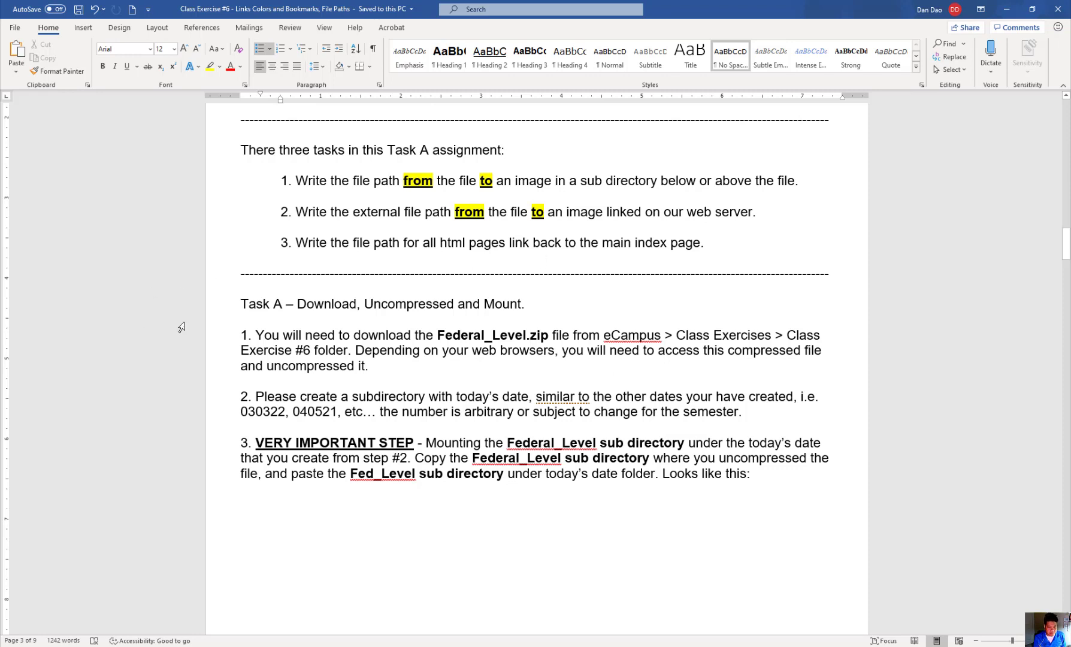
{"action": "left_click_drag", "start_coordinate": [240, 333], "coordinate": [376, 363]}
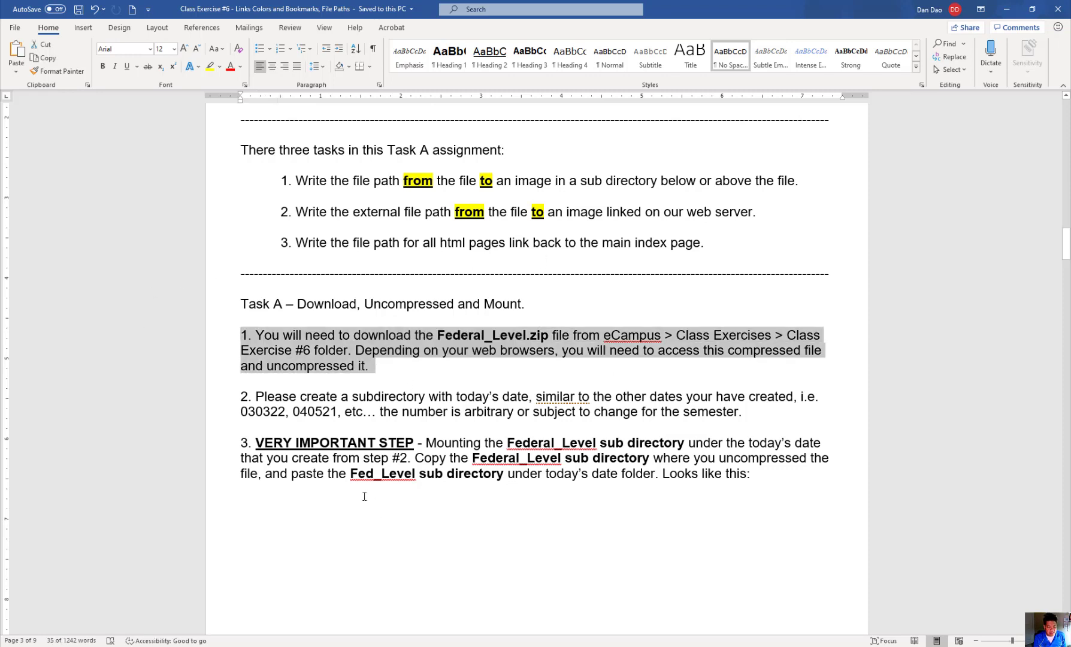
{"action": "key", "text": "alt+Tab"}
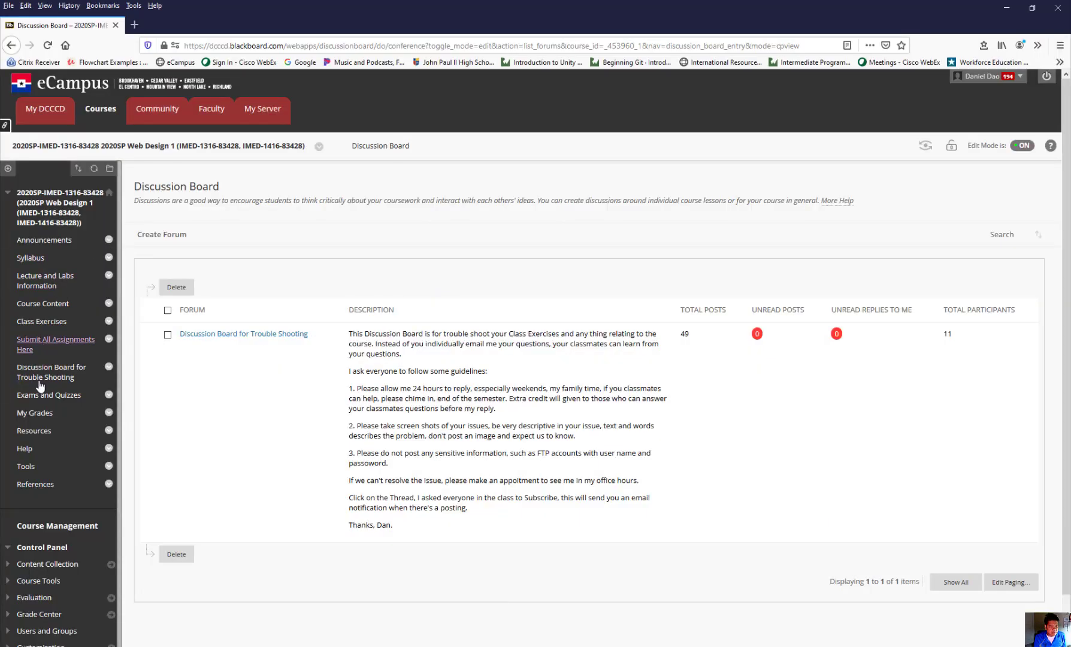
- Download Federal_Level.zip from Class Exercises > Class Exercise #6 and show the finished download
{"action": "left_click", "coordinate": [57, 322]}
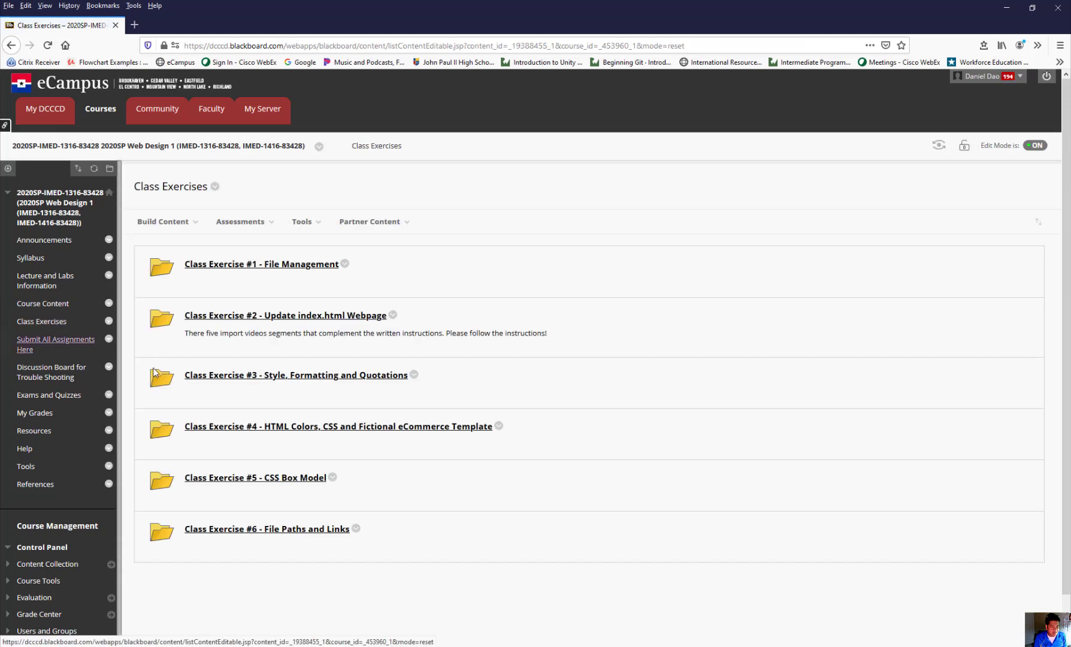
{"action": "left_click", "coordinate": [239, 529]}
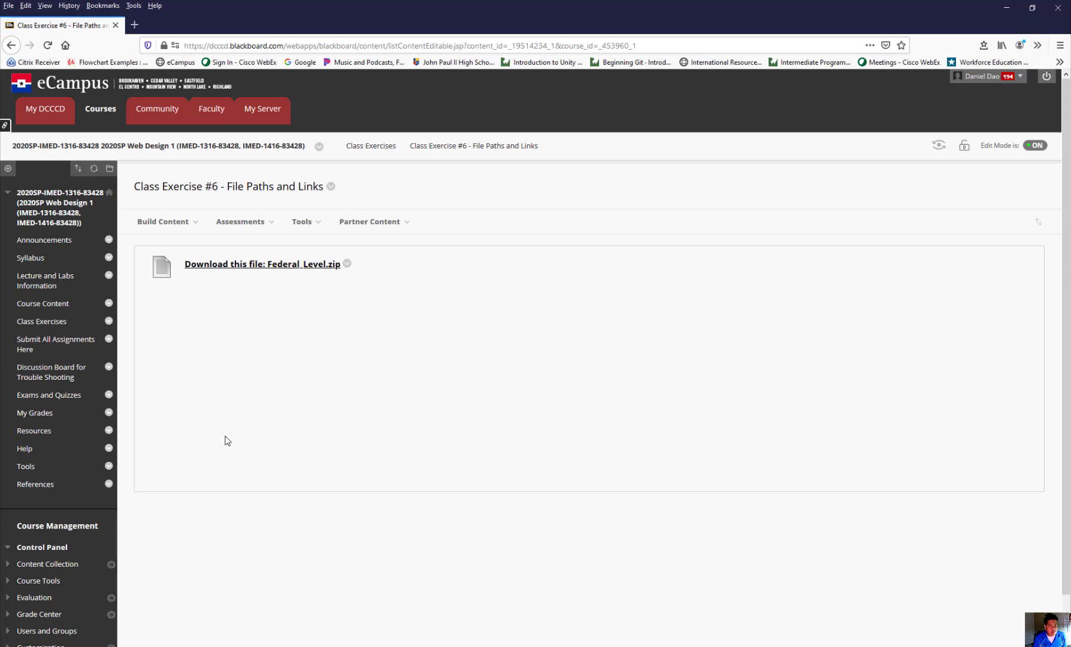
{"action": "left_click", "coordinate": [230, 268]}
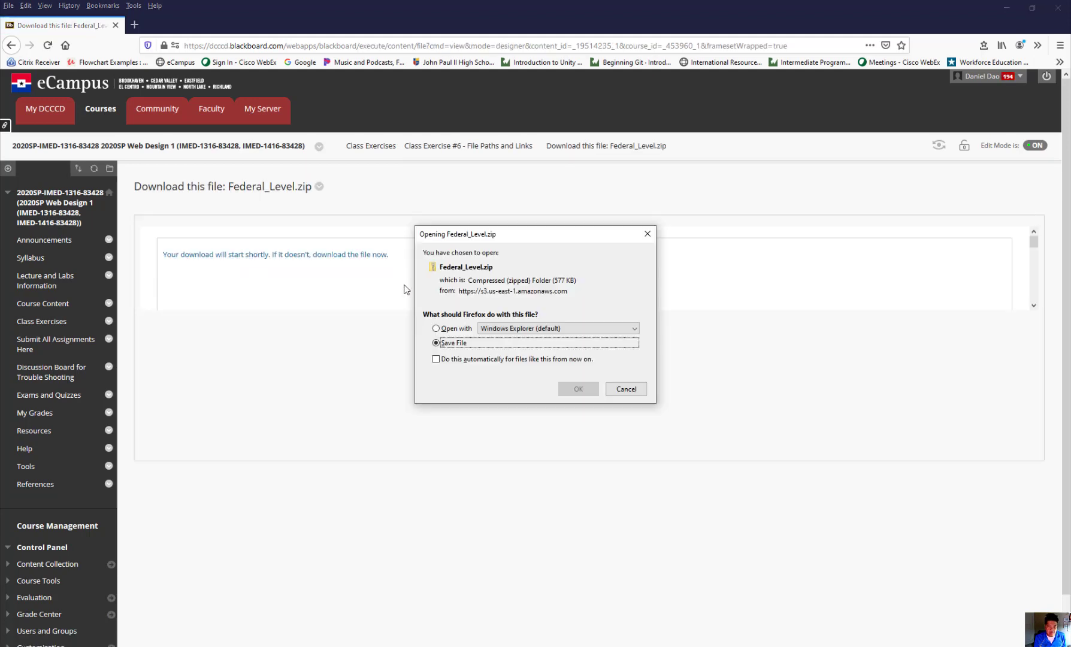
{"action": "left_click", "coordinate": [560, 390]}
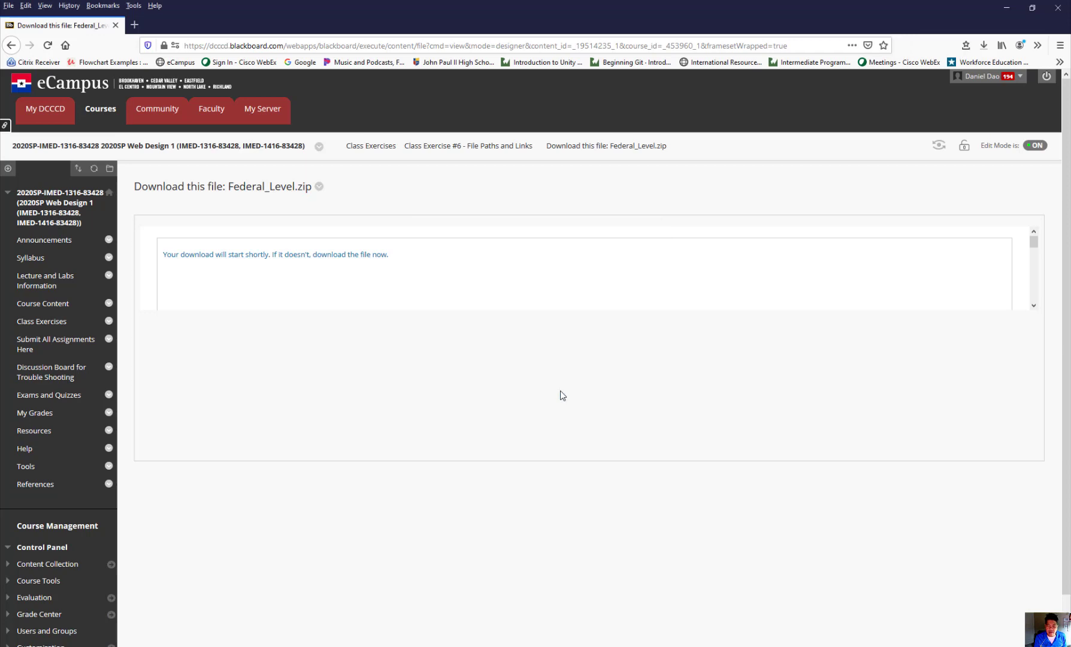
{"action": "left_click", "coordinate": [983, 48]}
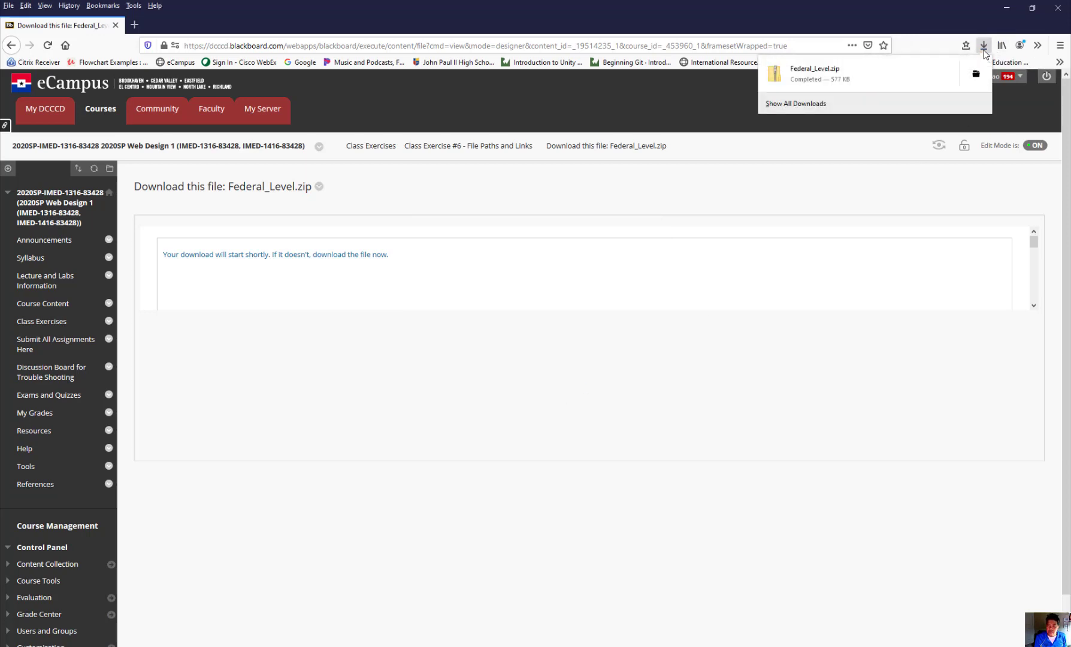
- Extract Federal_Level.zip with Extract All into Downloads\Federal_Level
{"action": "left_click", "coordinate": [977, 74]}
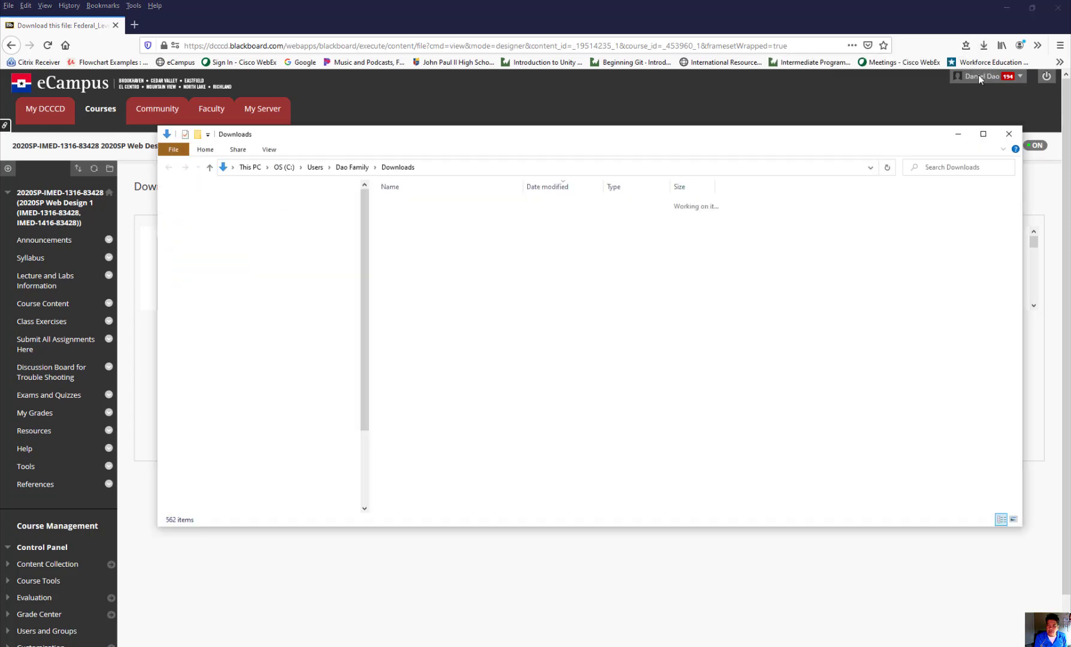
{"action": "left_click_drag", "start_coordinate": [688, 143], "coordinate": [669, 52]}
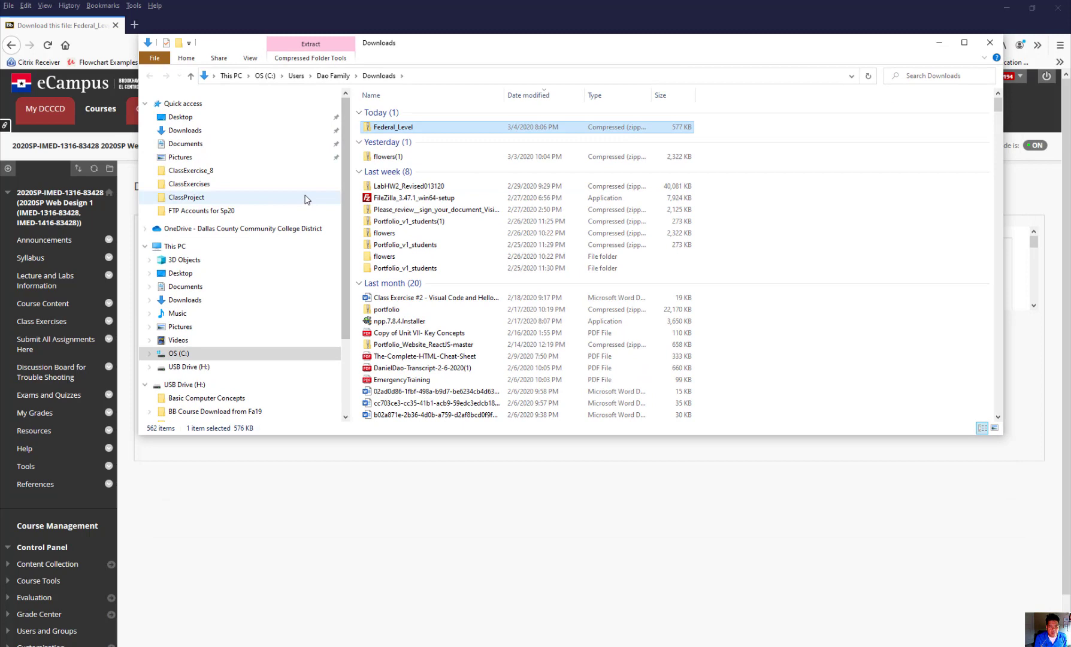
{"action": "right_click", "coordinate": [410, 129]}
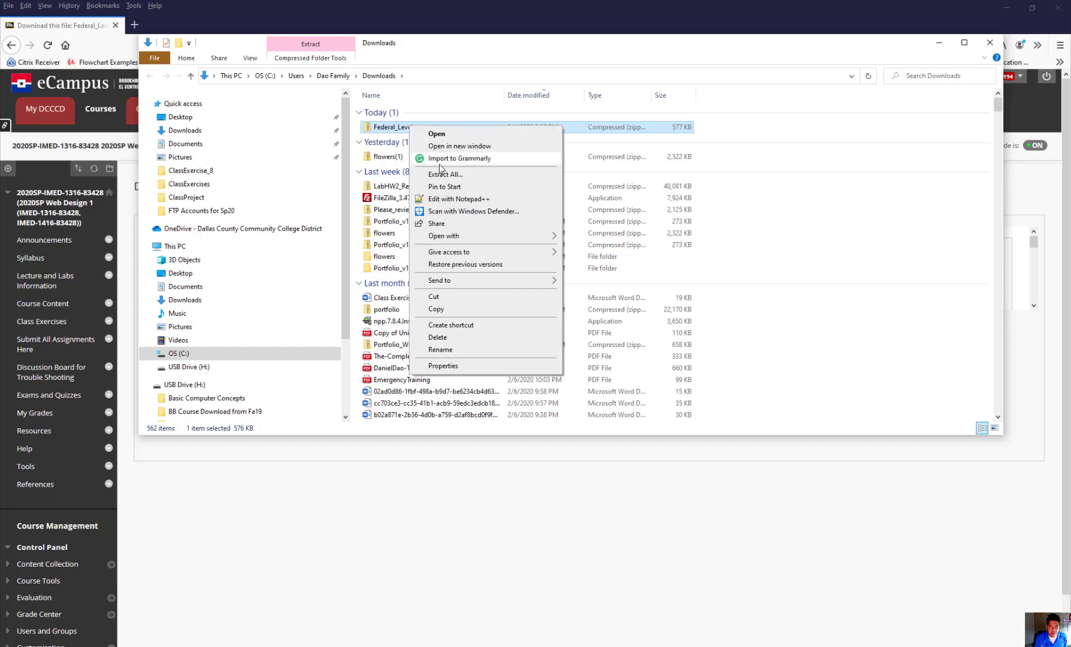
{"action": "left_click", "coordinate": [454, 177]}
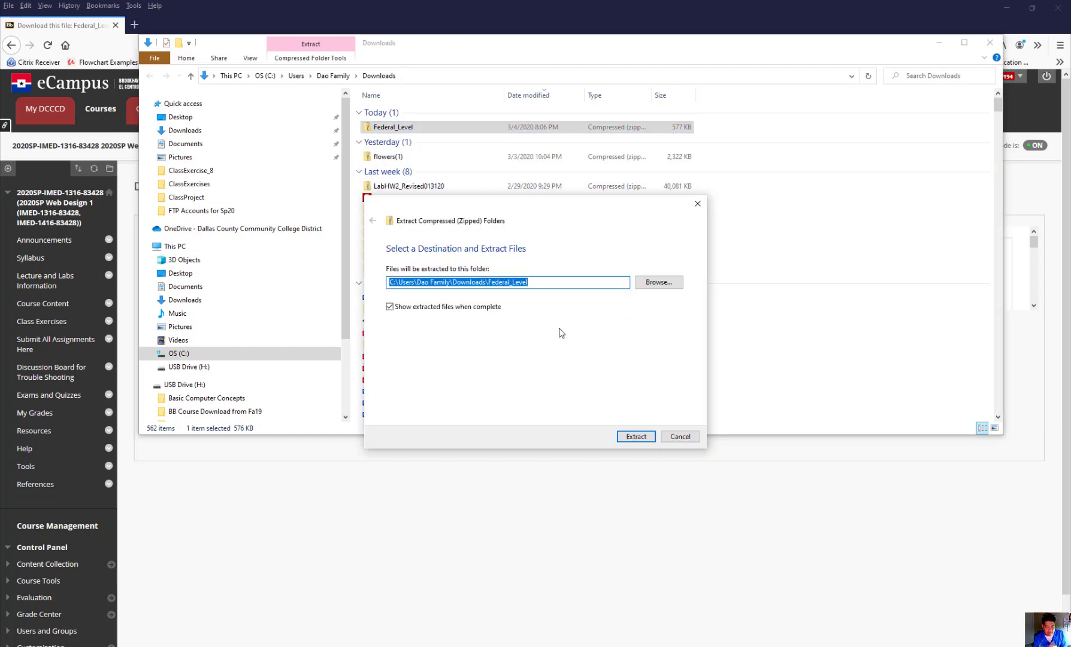
{"action": "left_click", "coordinate": [633, 437]}
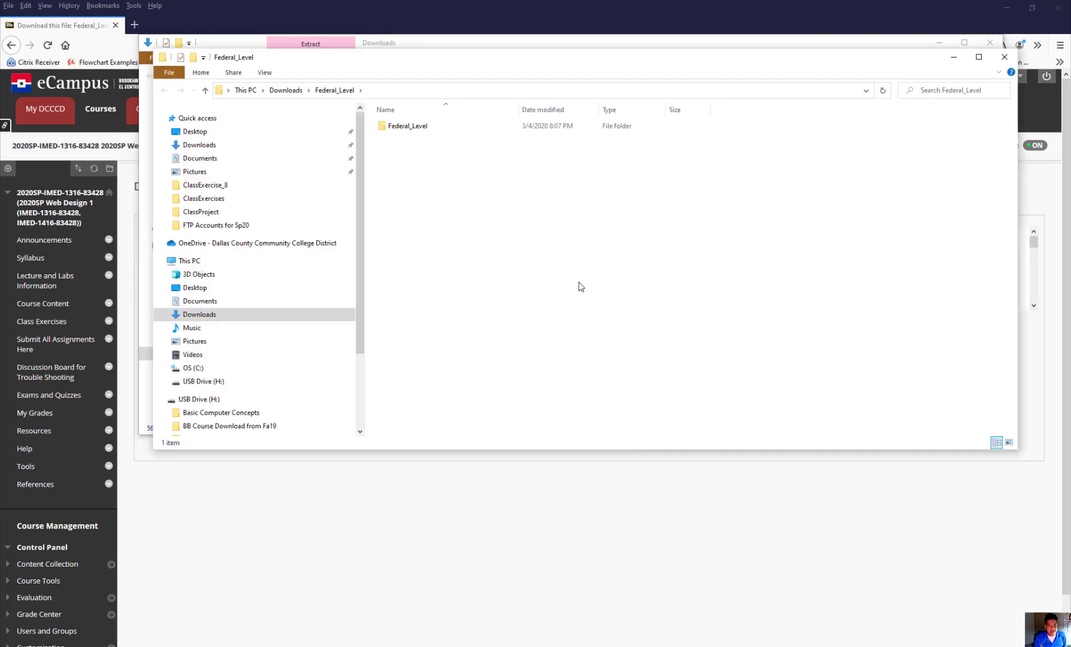
- Navigate to Downloads\Federal_Level\Federal_Level to list My_Federal_Flowers, State_Level and federal
{"action": "left_click", "coordinate": [394, 129]}
{"action": "double_click", "coordinate": [394, 128]}
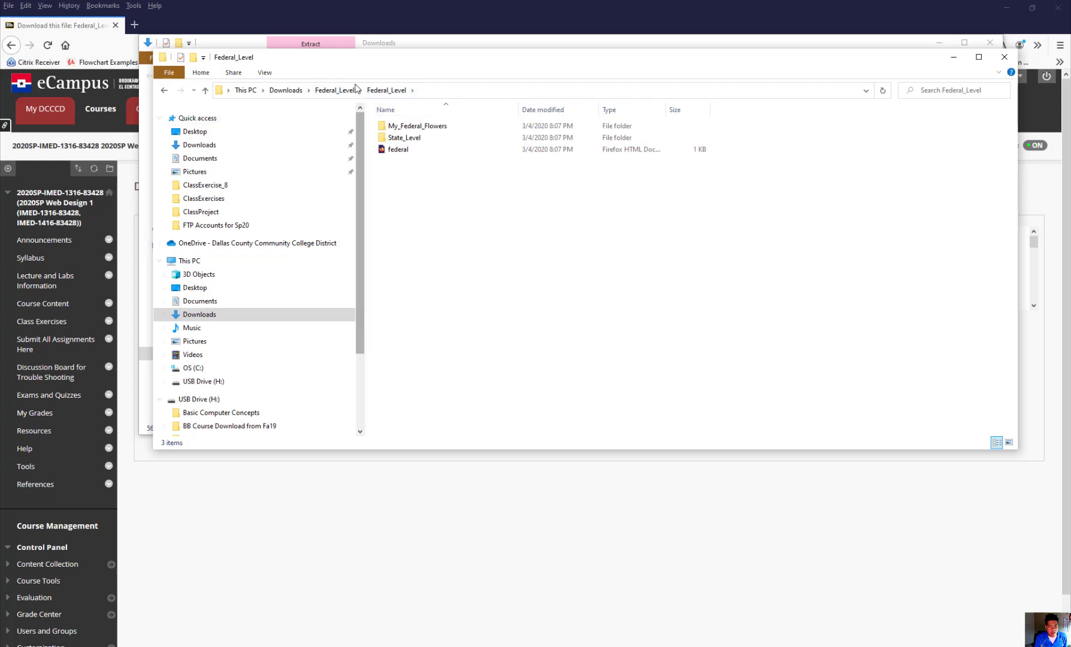
{"action": "left_click", "coordinate": [336, 90]}
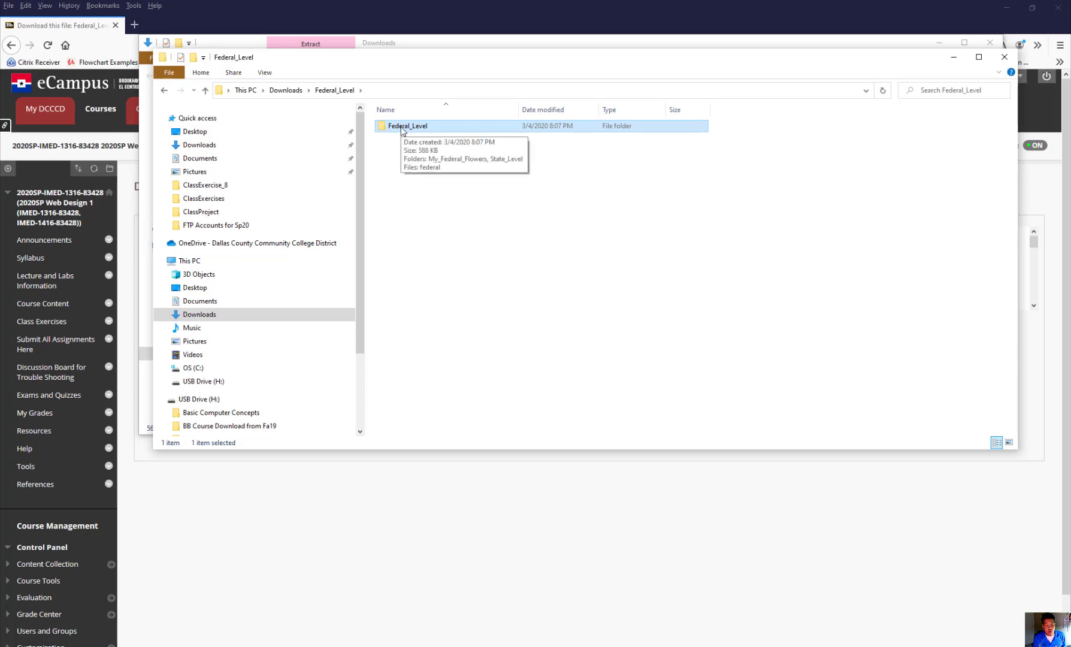
{"action": "left_click", "coordinate": [293, 91]}
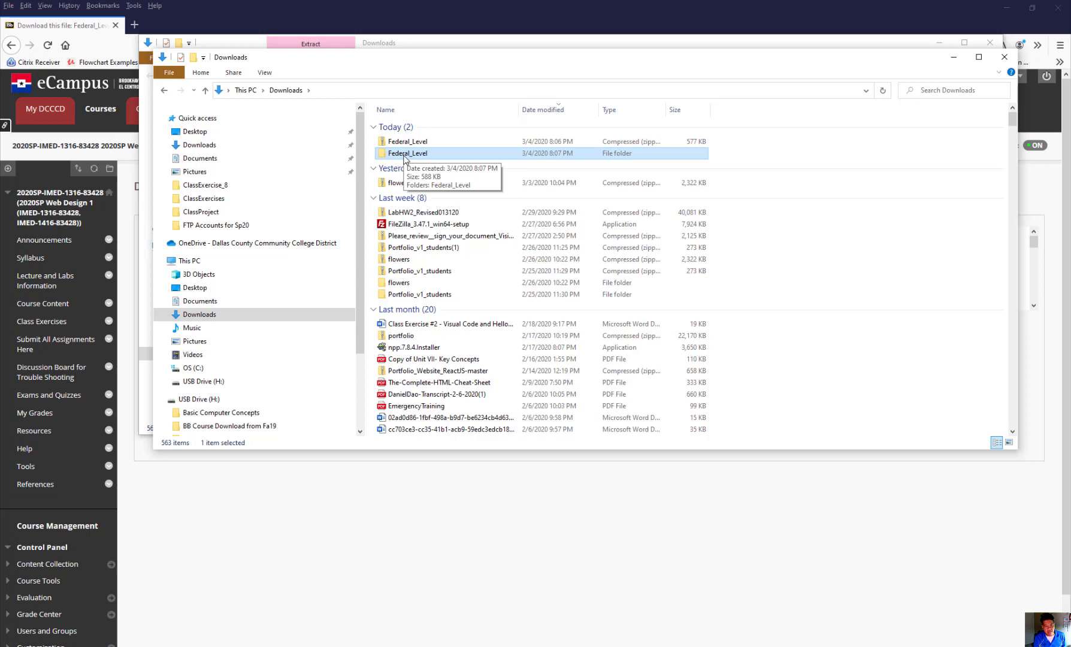
{"action": "double_click", "coordinate": [405, 154]}
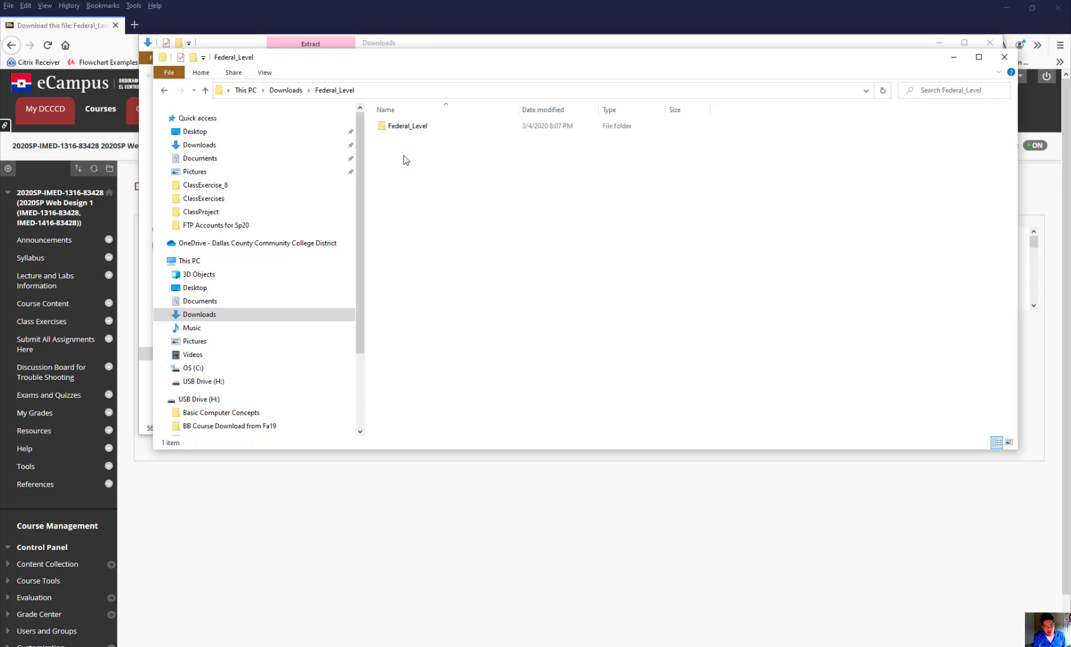
{"action": "left_click", "coordinate": [407, 131]}
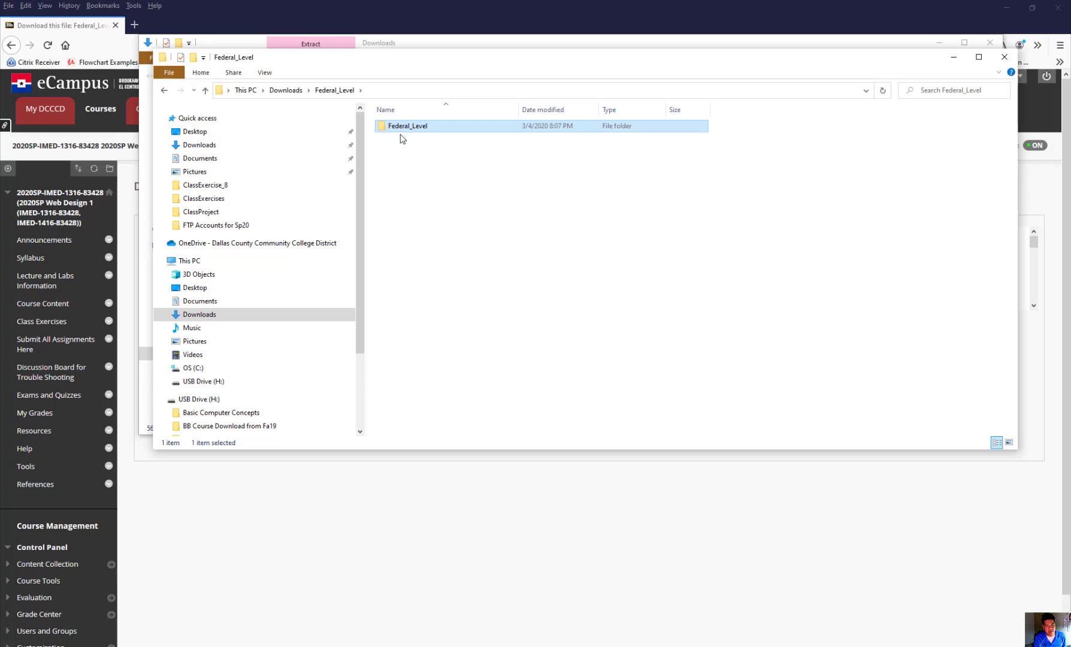
{"action": "double_click", "coordinate": [391, 128]}
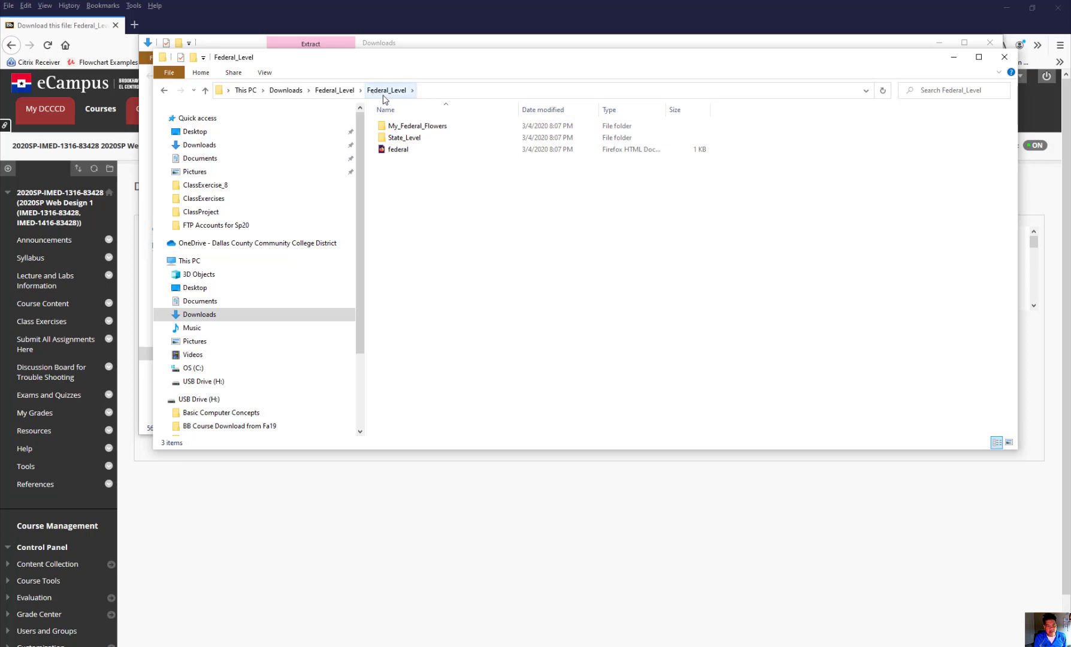
- Copy the inner Federal_Level folder
{"action": "left_click", "coordinate": [347, 95]}
{"action": "left_click", "coordinate": [397, 130]}
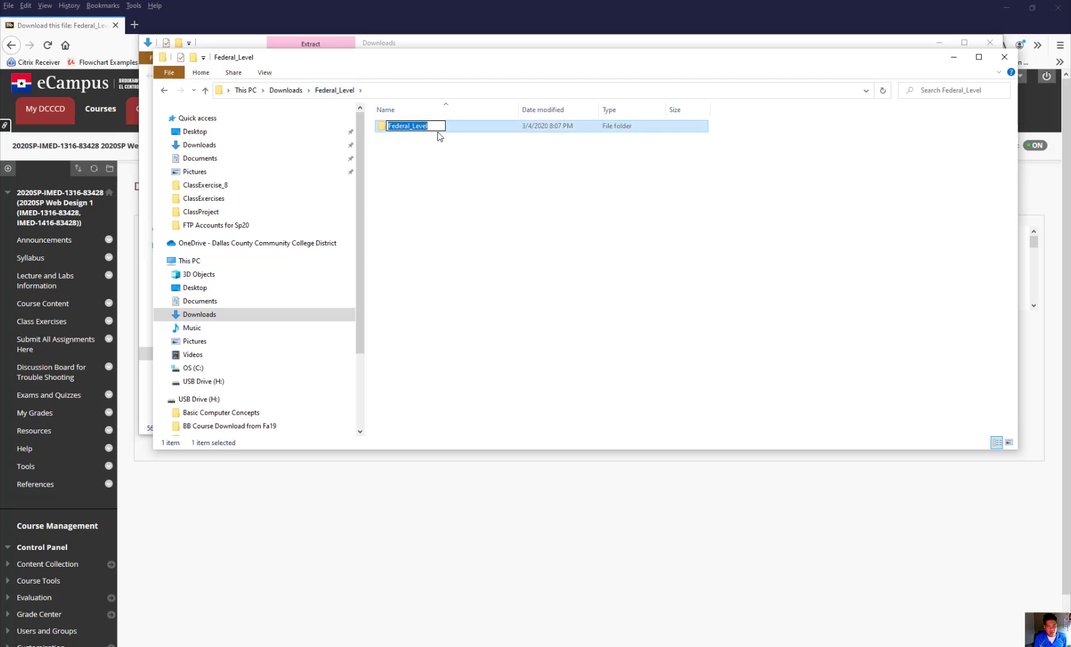
{"action": "left_click", "coordinate": [464, 130]}
{"action": "right_click", "coordinate": [468, 130]}
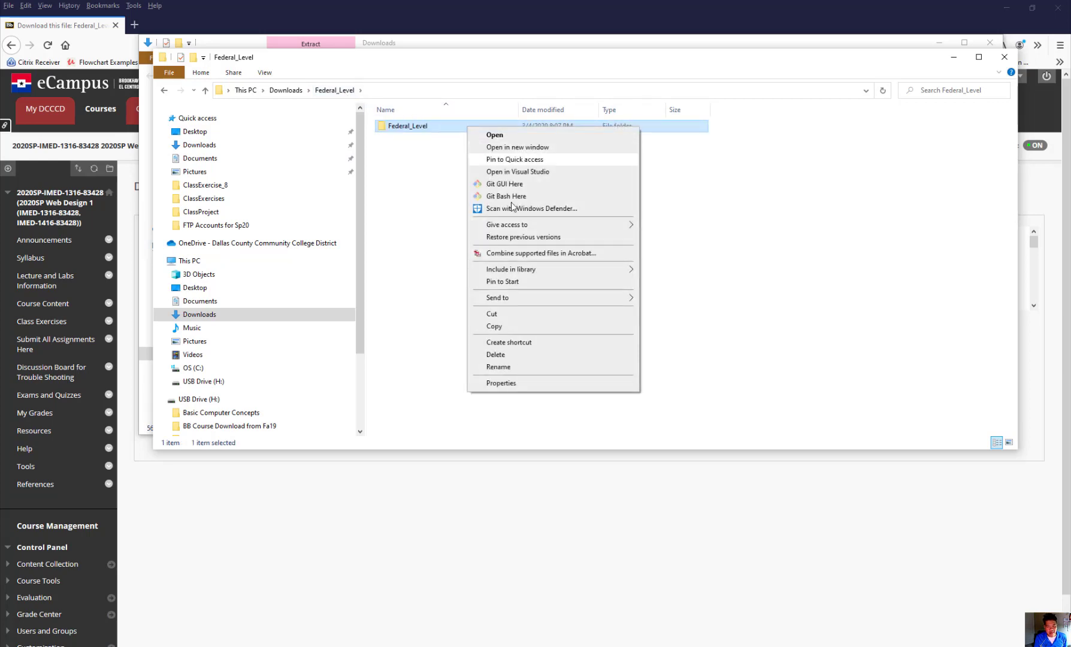
{"action": "left_click", "coordinate": [494, 326]}
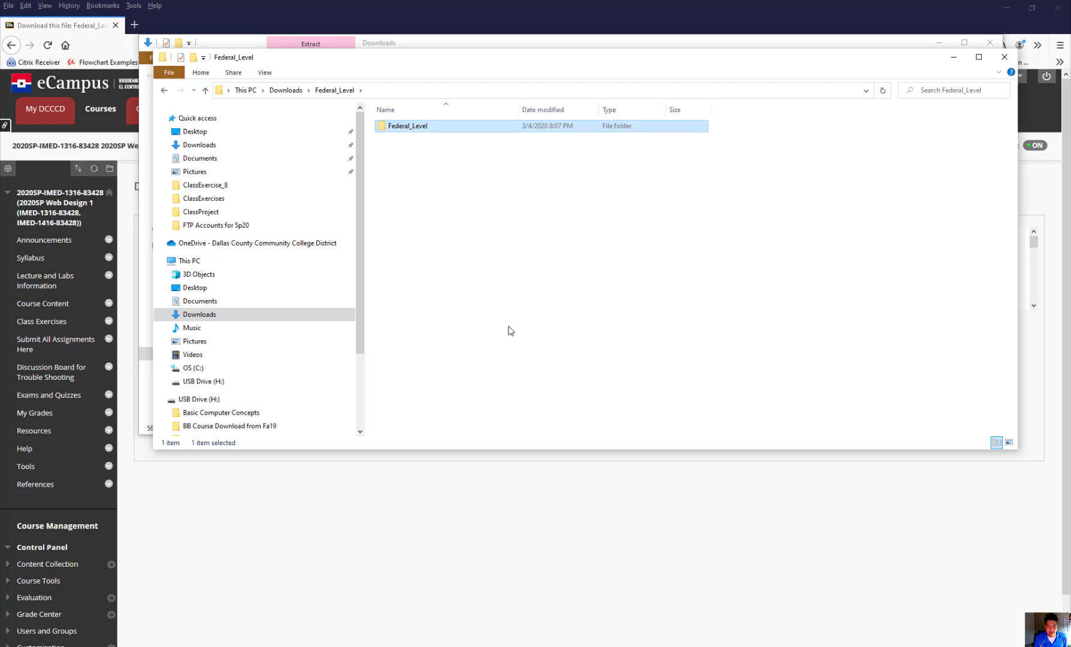
- Go to USB Drive\Spring2020\IMED1316\Class Instructor Workstation\IMED1316\IMED1316
{"action": "left_click_drag", "start_coordinate": [359, 296], "coordinate": [339, 432]}
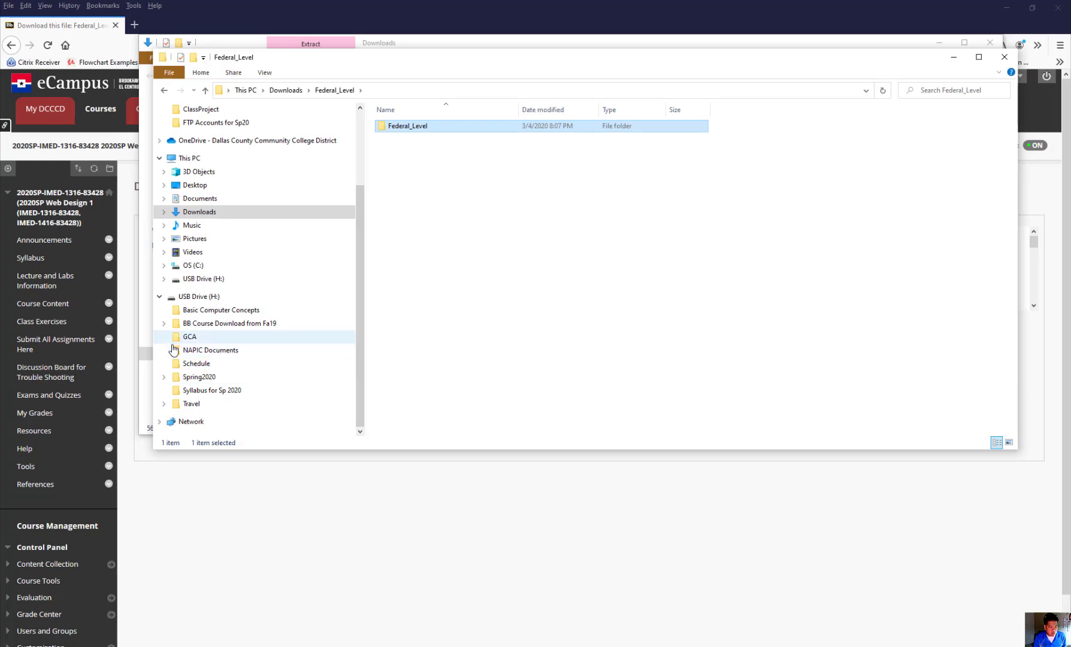
{"action": "left_click", "coordinate": [166, 377]}
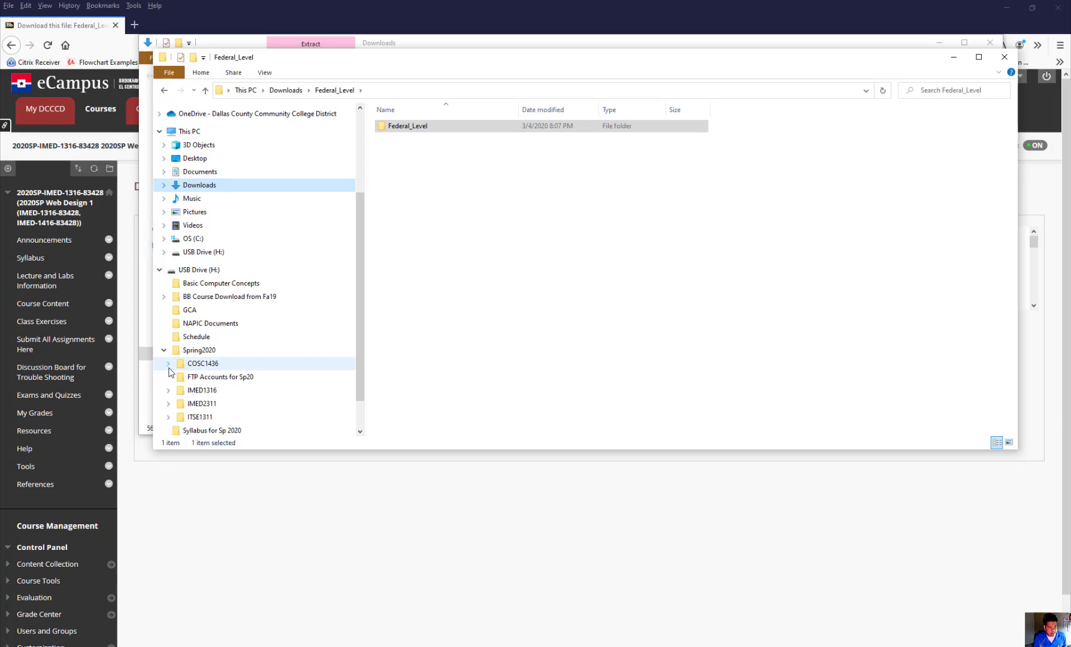
{"action": "left_click", "coordinate": [169, 390]}
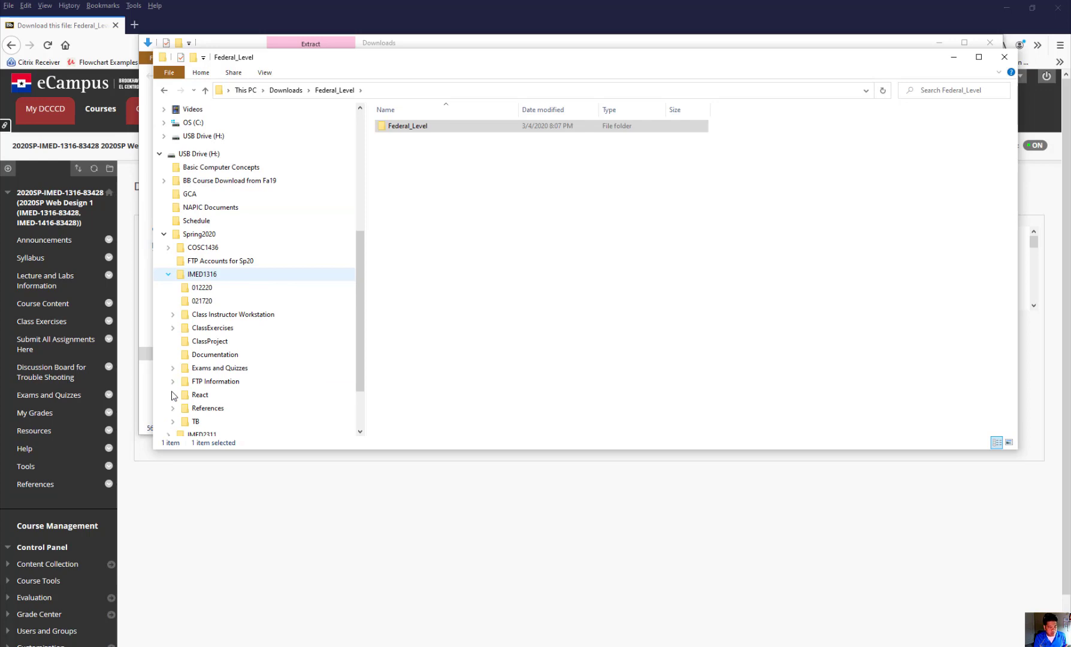
{"action": "left_click", "coordinate": [174, 315]}
{"action": "left_click", "coordinate": [177, 328]}
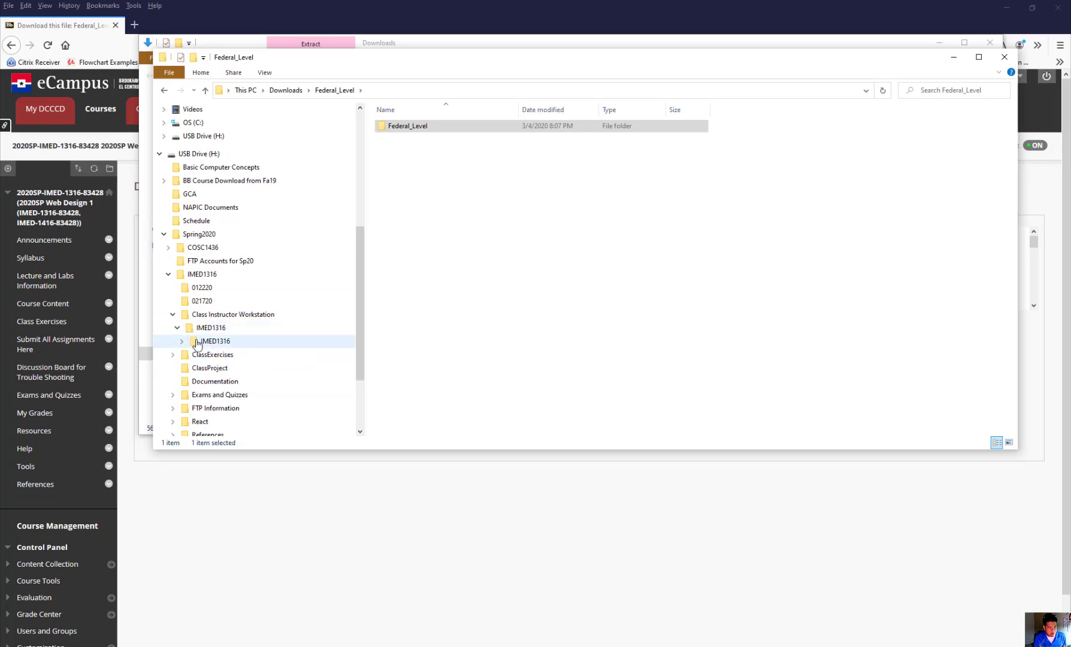
{"action": "left_click", "coordinate": [197, 342]}
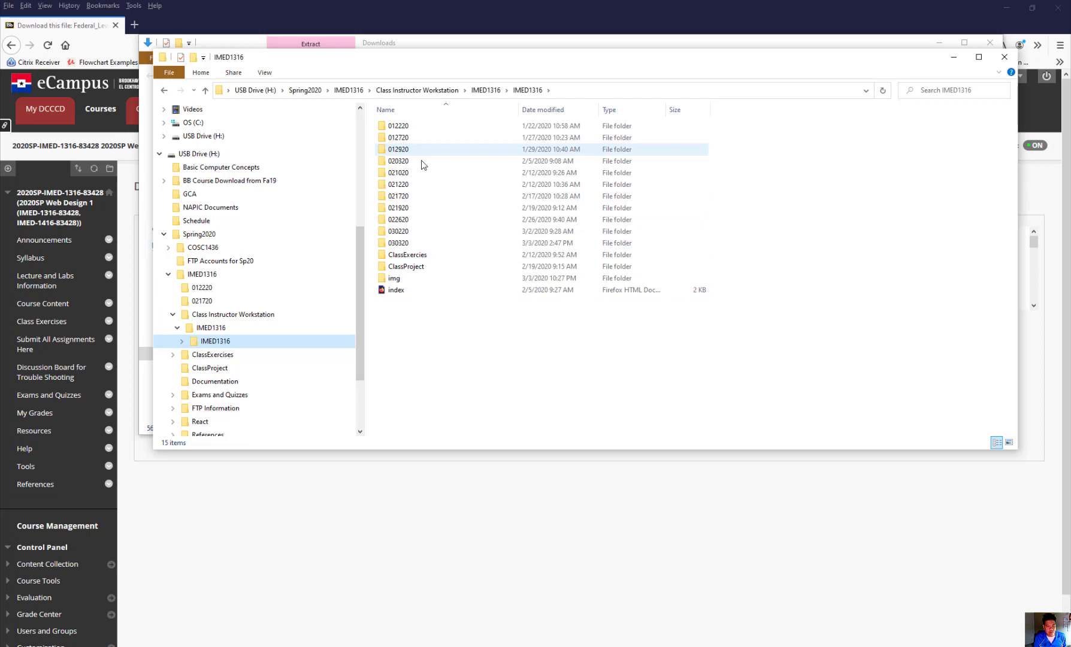
- Create a new folder named 030420 in the IMED1316 class folder
{"action": "right_click", "coordinate": [400, 312]}
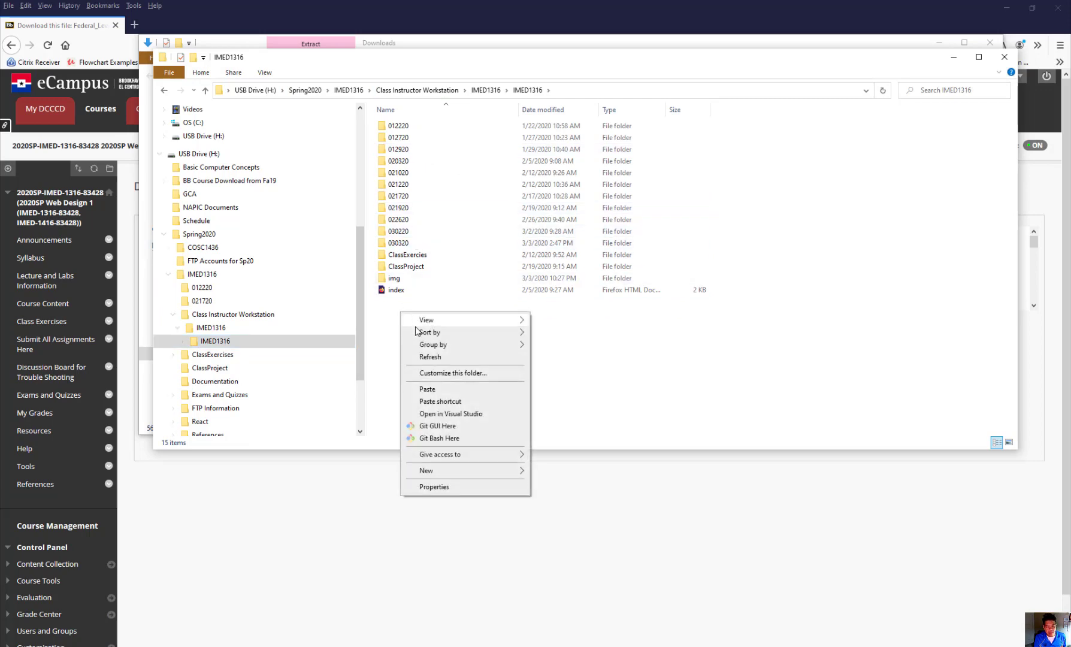
{"action": "mouse_move", "coordinate": [463, 472]}
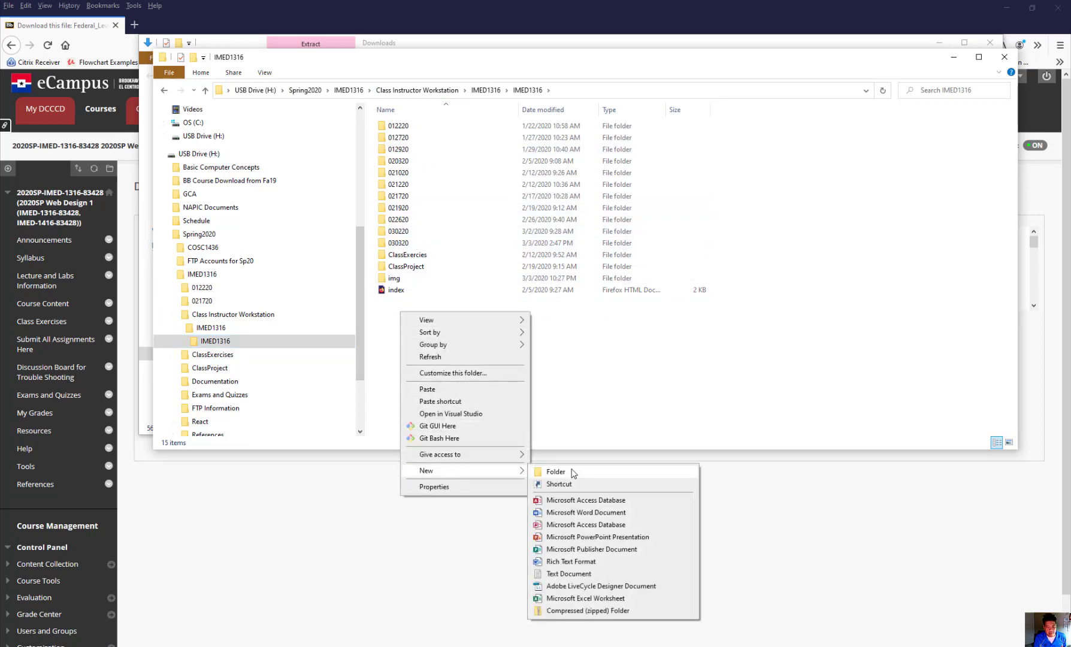
{"action": "left_click", "coordinate": [574, 473]}
{"action": "type", "text": "0"}
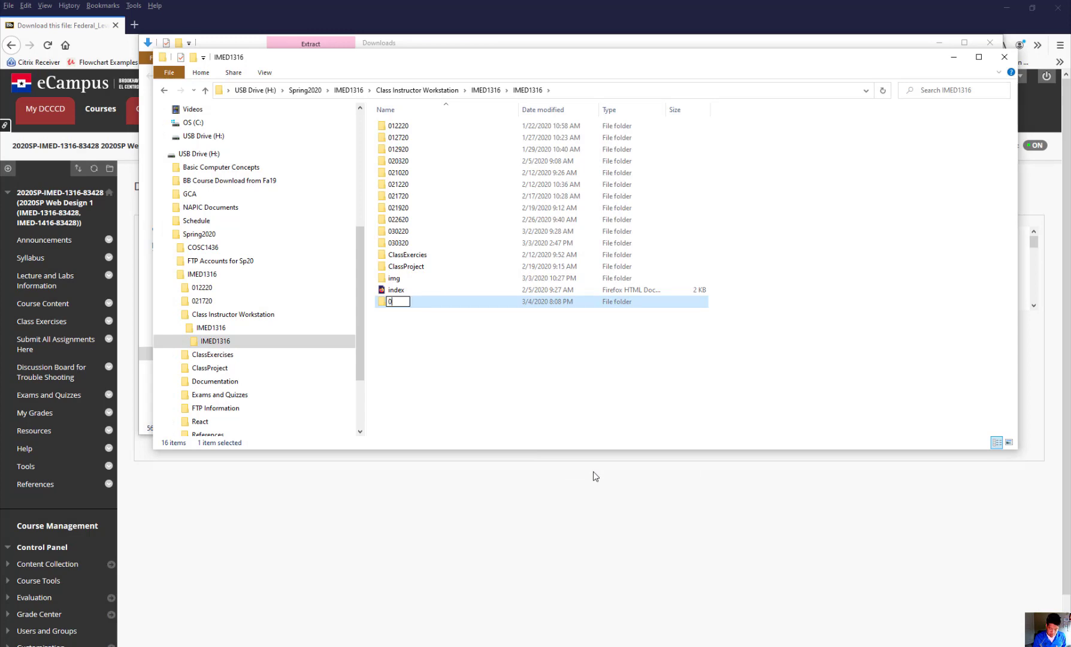
{"action": "type", "text": "30420"}
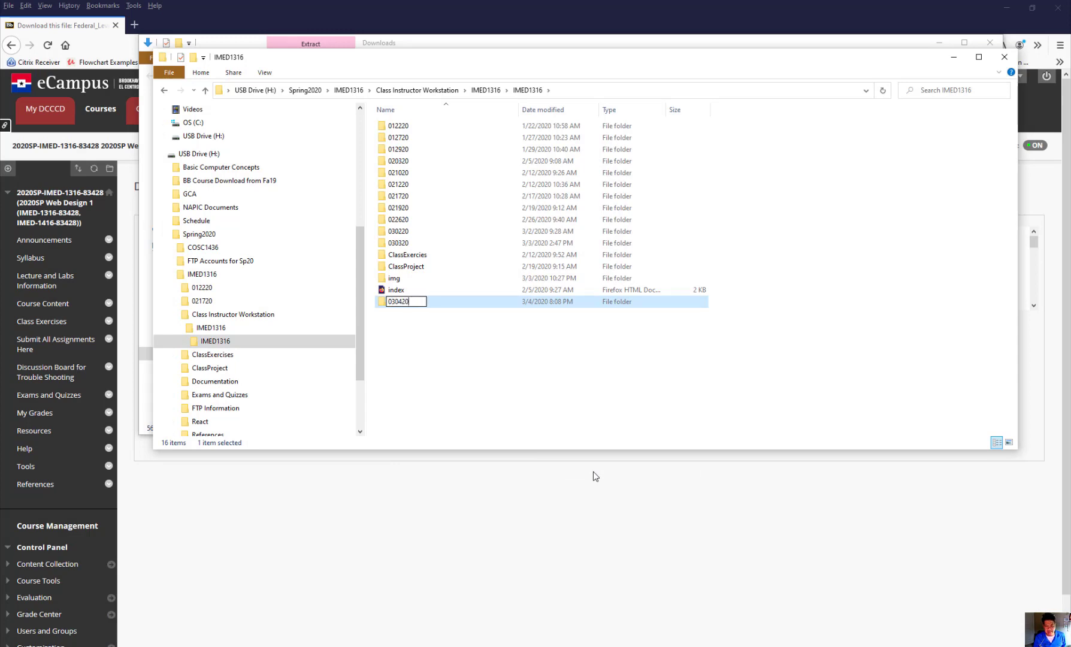
{"action": "key", "text": "Return"}
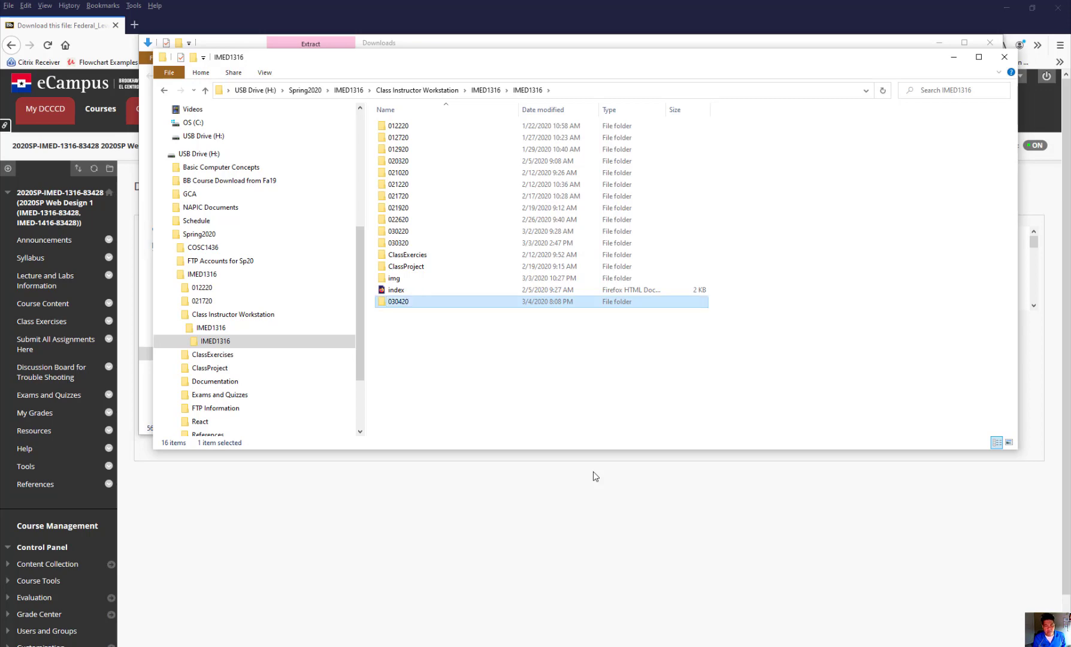
- Paste the copied Federal_Level folder into 030420 and return to IMED1316
{"action": "double_click", "coordinate": [418, 301]}
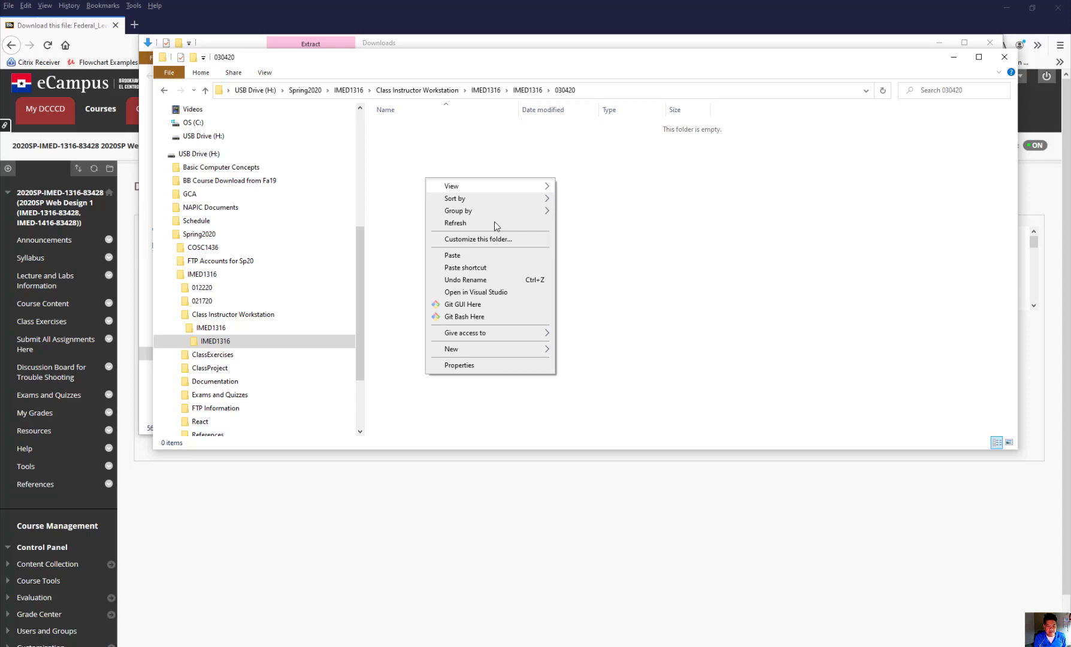
{"action": "left_click", "coordinate": [503, 256]}
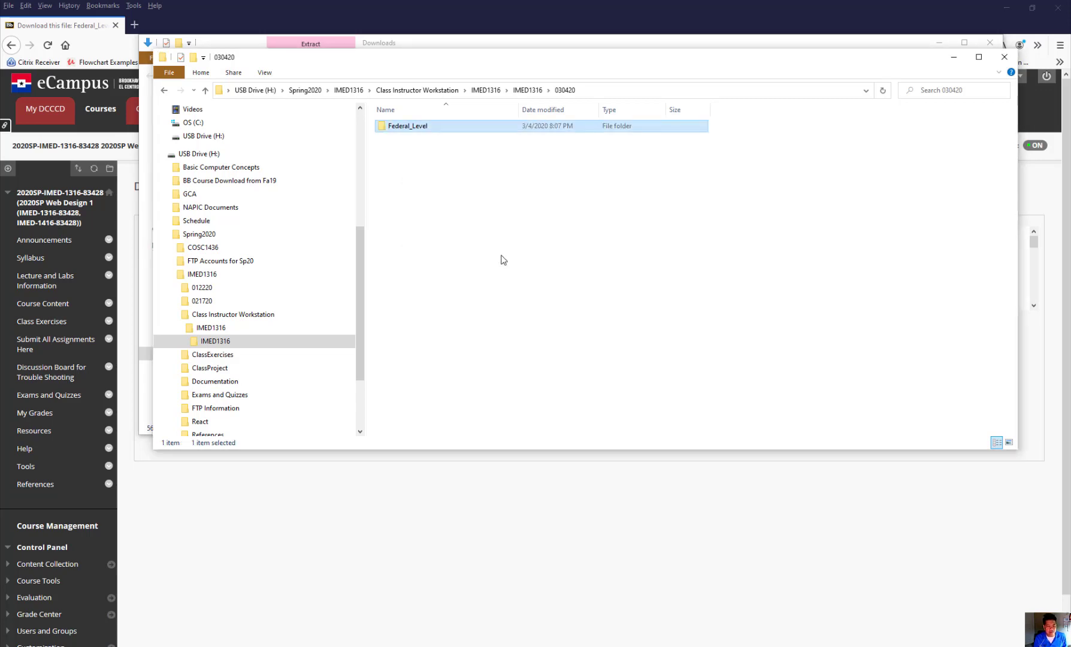
{"action": "left_click", "coordinate": [220, 341]}
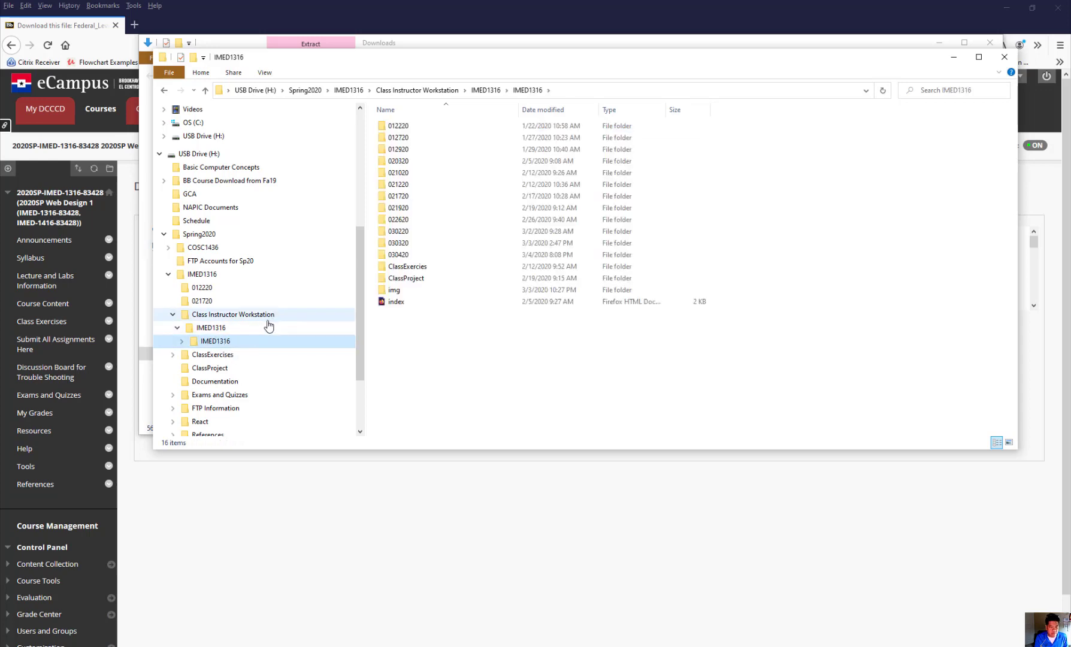
- Expand IMED1316 > 030420 > Federal_Level in the tree to show My_Federal_Flowers and State_Level
{"action": "left_click", "coordinate": [182, 341]}
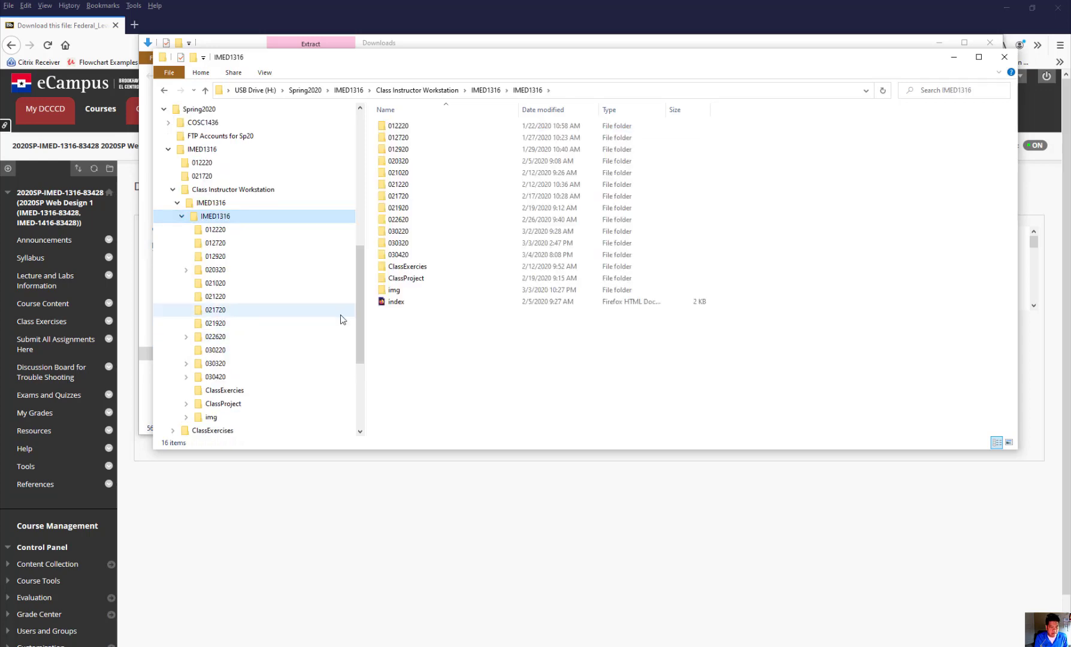
{"action": "scroll", "coordinate": [359, 312], "scroll_direction": "down", "scroll_amount": 2}
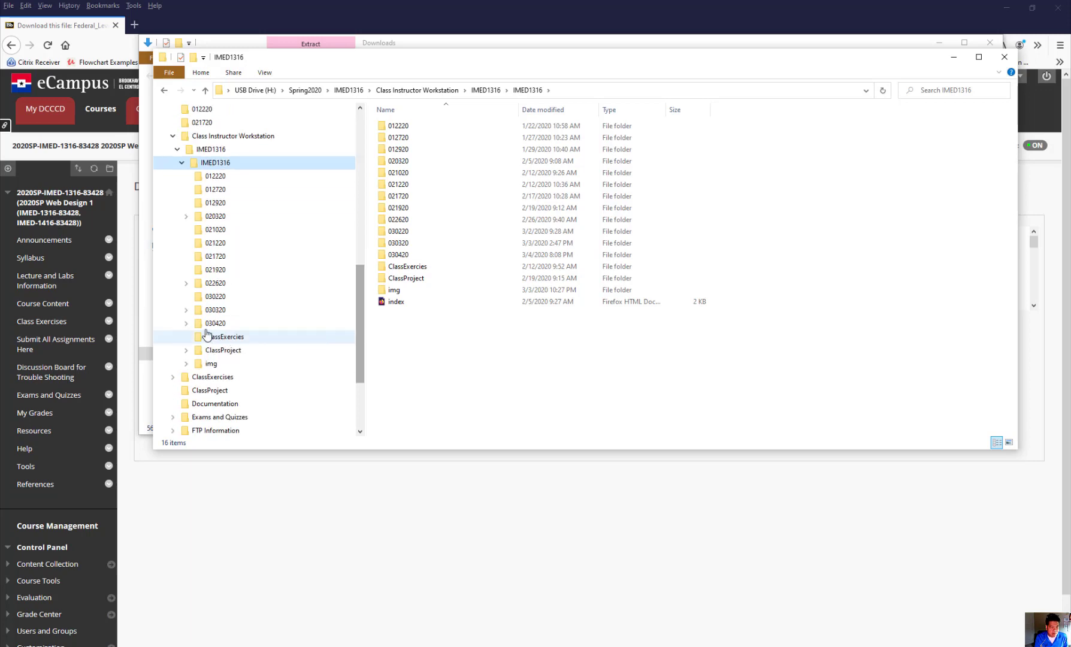
{"action": "left_click", "coordinate": [187, 323]}
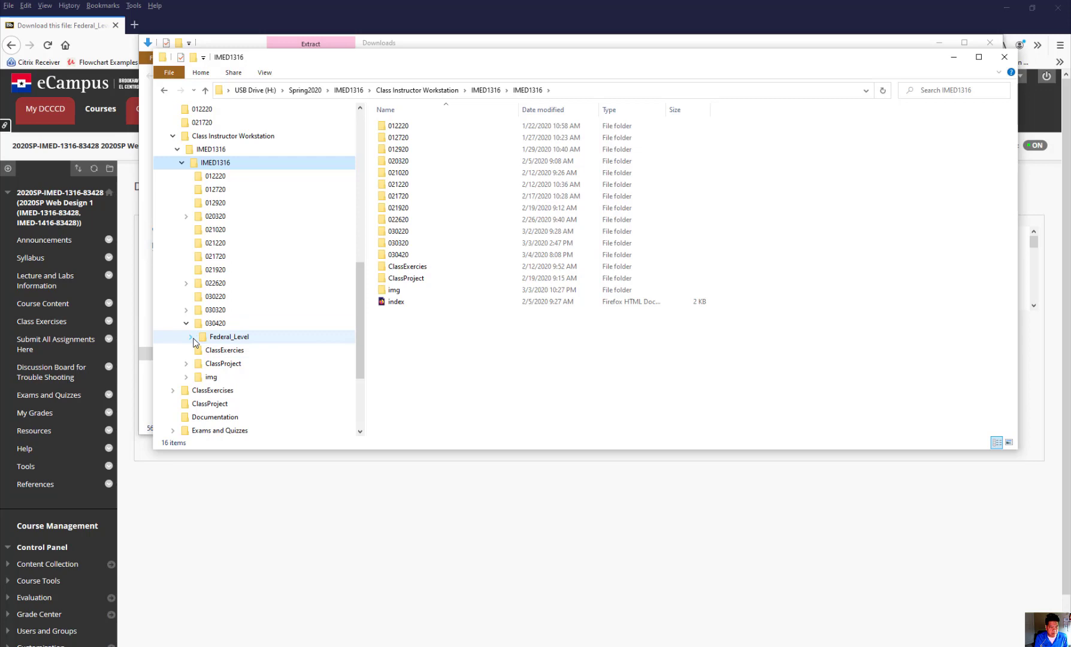
{"action": "left_click", "coordinate": [192, 338]}
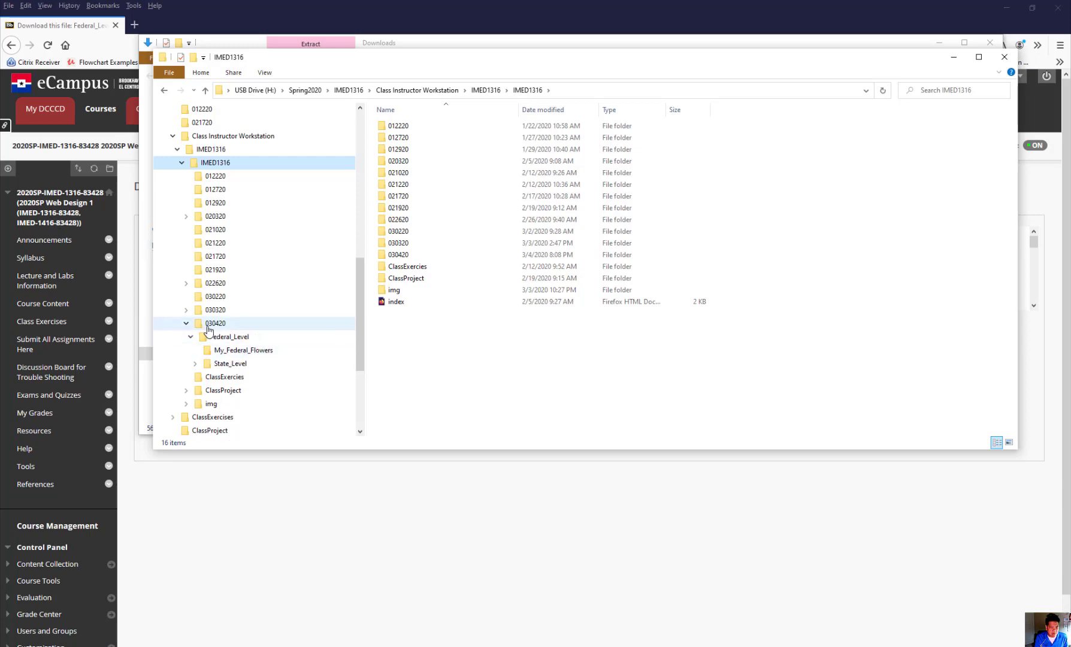